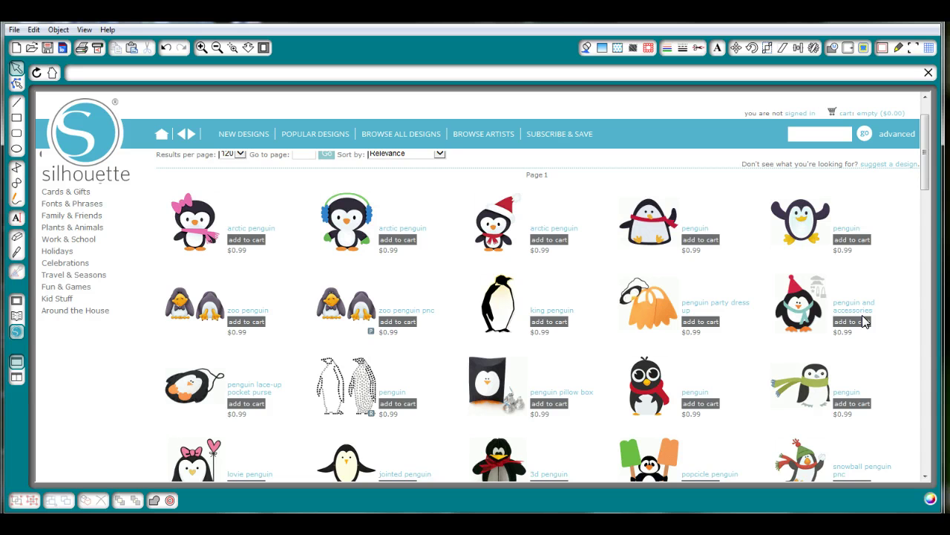
Step: Browse the penguin designs and close the enlarged rhinestone penguin preview
{"action": "left_click", "coordinate": [865, 319]}
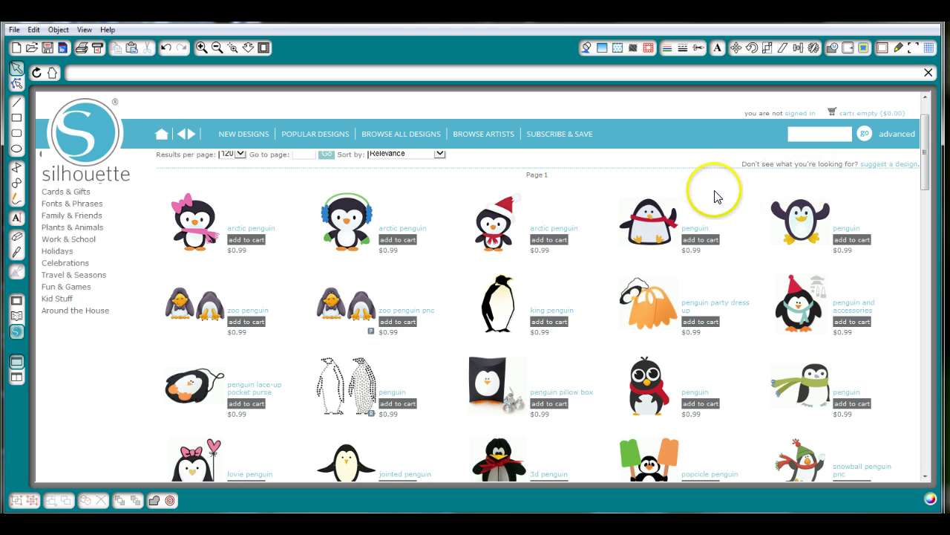
{"action": "scroll", "coordinate": [730, 213], "scroll_direction": "down", "scroll_amount": 3}
{"action": "scroll", "coordinate": [730, 213], "scroll_direction": "up", "scroll_amount": 5}
{"action": "scroll", "coordinate": [732, 213], "scroll_direction": "down", "scroll_amount": 2}
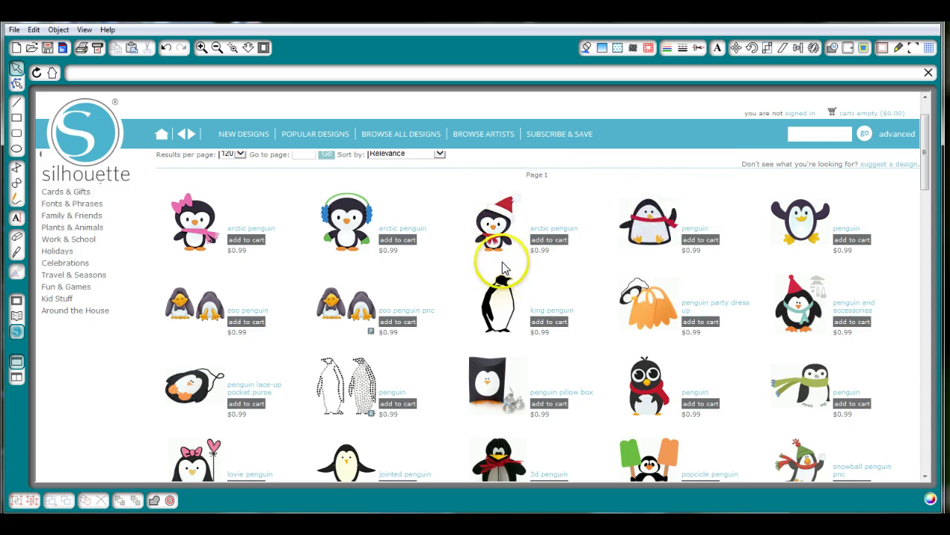
{"action": "mouse_move", "coordinate": [494, 235]}
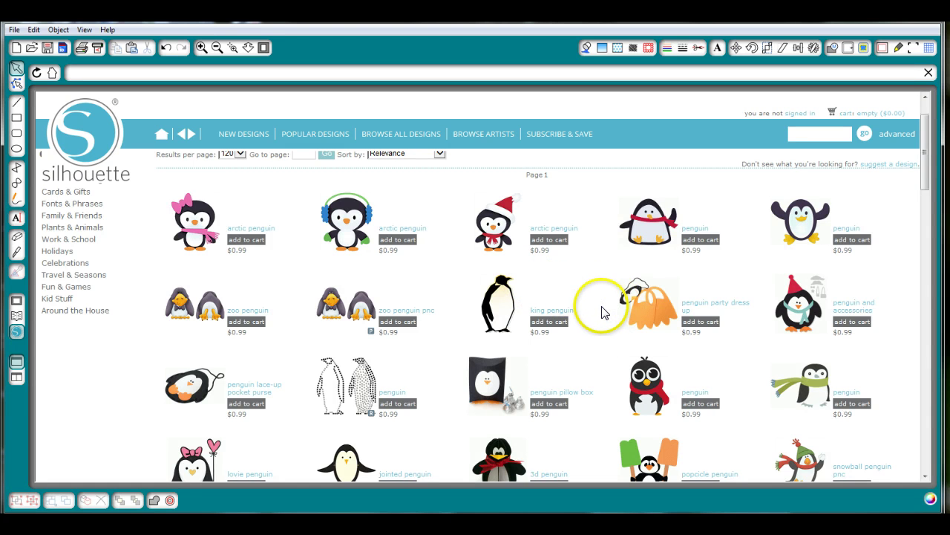
{"action": "scroll", "coordinate": [600, 313], "scroll_direction": "down", "scroll_amount": 1}
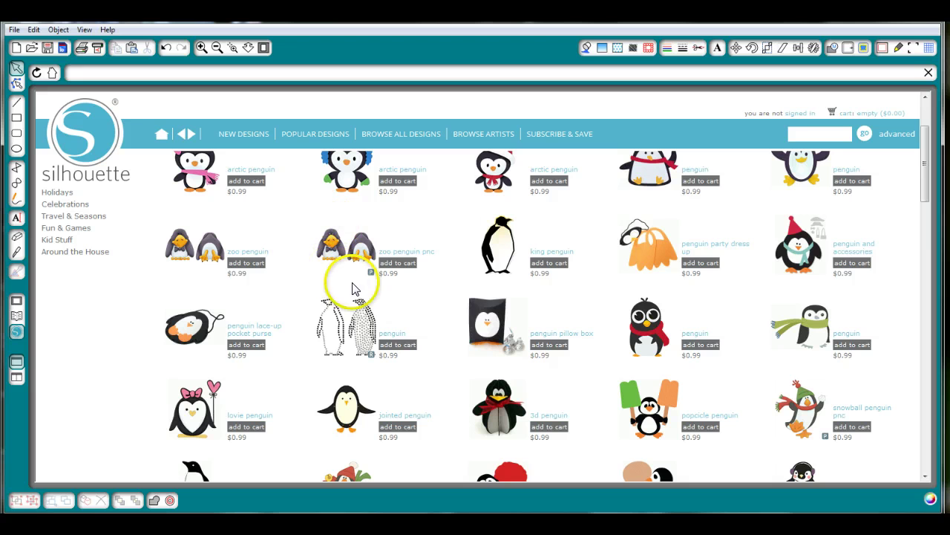
{"action": "mouse_move", "coordinate": [372, 267]}
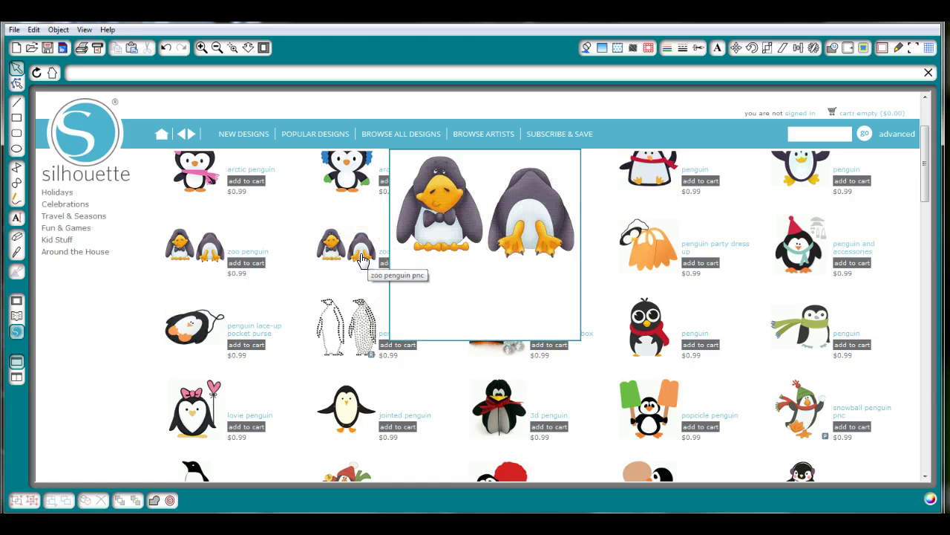
{"action": "mouse_move", "coordinate": [364, 330]}
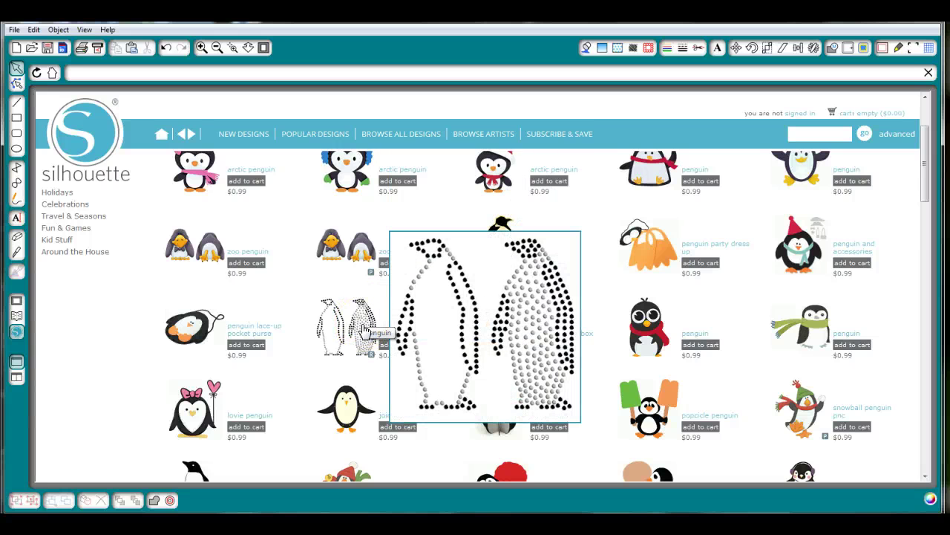
{"action": "left_click", "coordinate": [364, 330]}
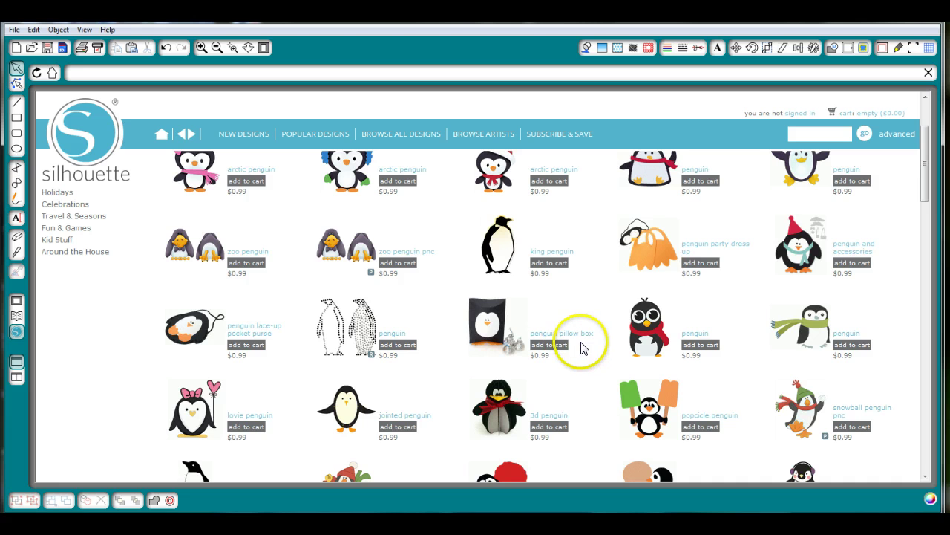
Step: Open the Santa-hat arctic penguin design page and snip its coloured picture
{"action": "scroll", "coordinate": [592, 345], "scroll_direction": "up", "scroll_amount": 1}
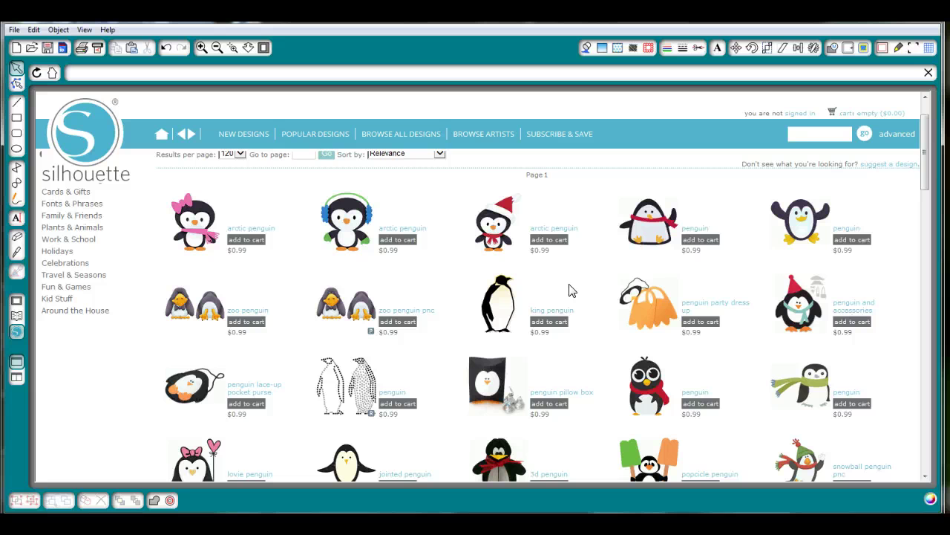
{"action": "left_click", "coordinate": [566, 232]}
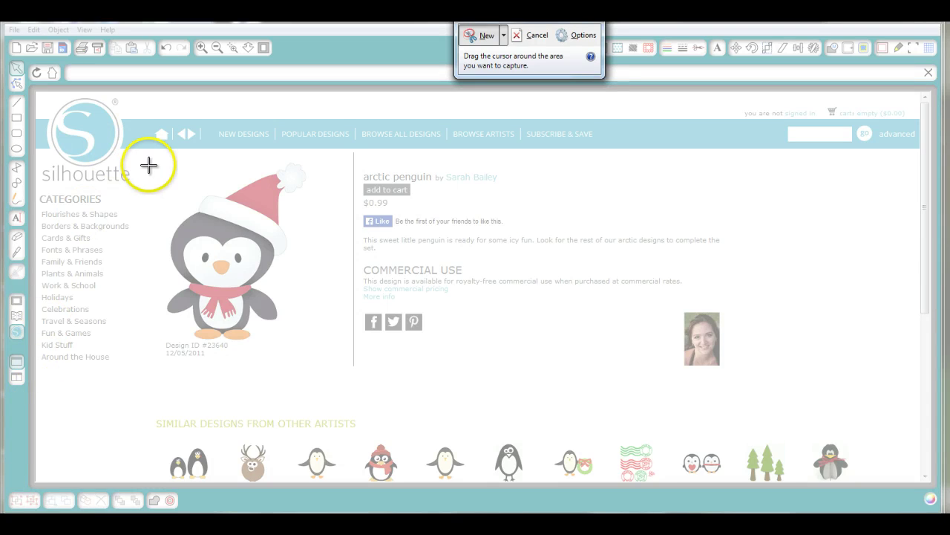
{"action": "left_click_drag", "start_coordinate": [141, 157], "coordinate": [322, 375]}
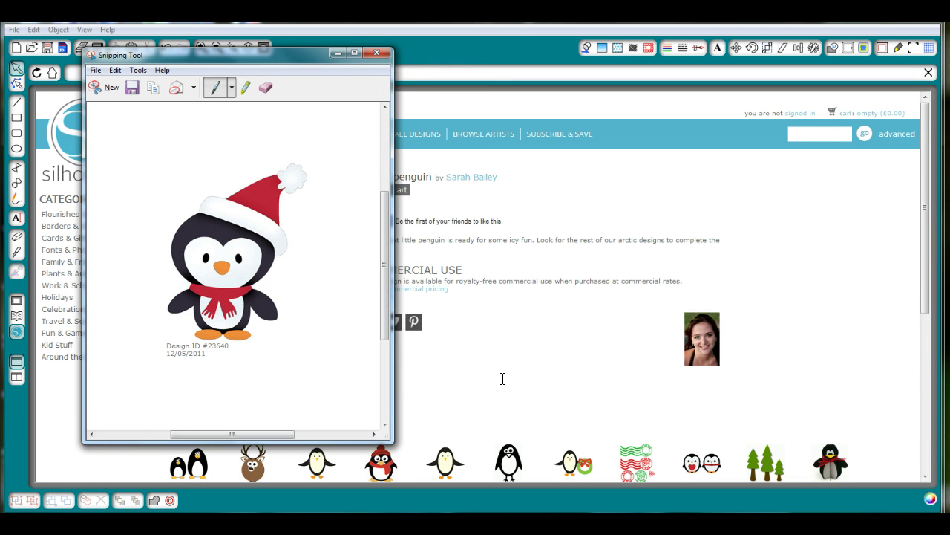
Step: Place the arctic penguin cut design from the Library at the mat's upper right
{"action": "left_click", "coordinate": [16, 317]}
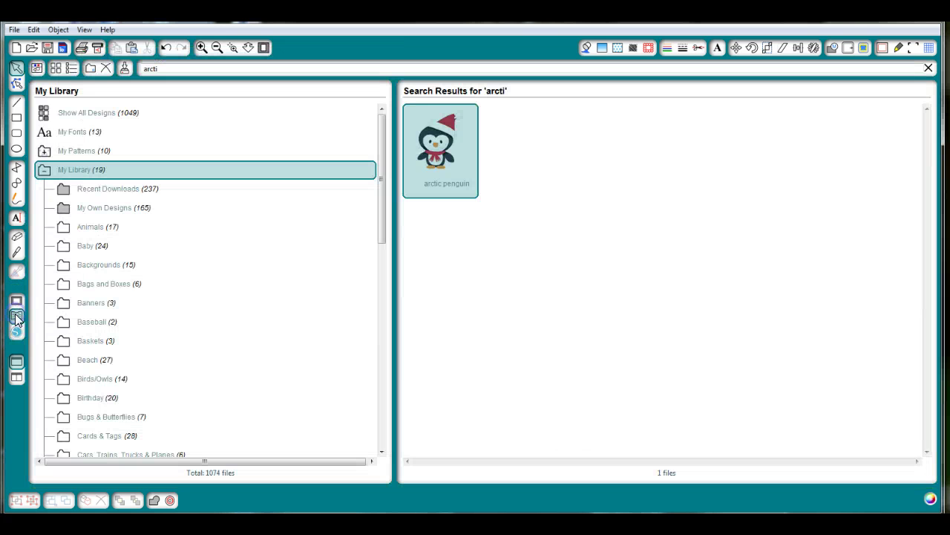
{"action": "double_click", "coordinate": [432, 148]}
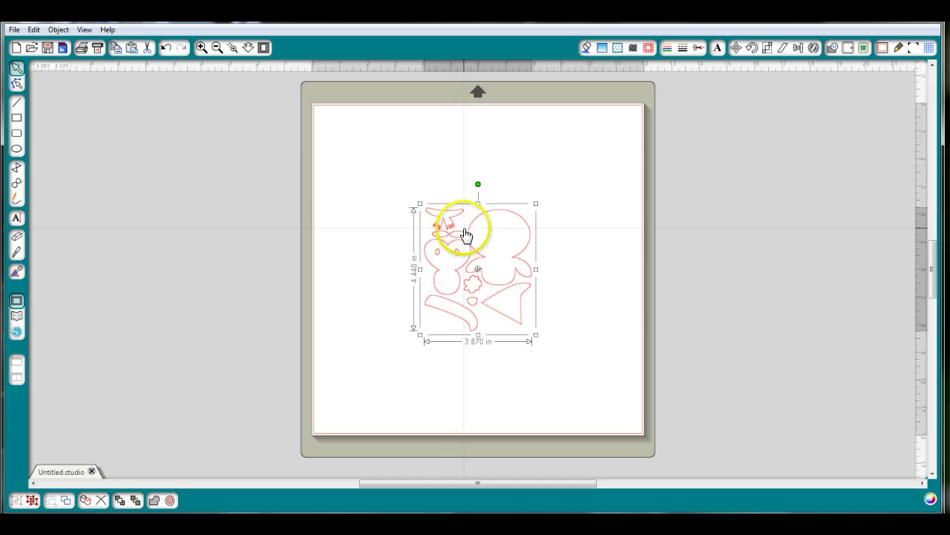
{"action": "left_click_drag", "start_coordinate": [465, 235], "coordinate": [565, 158]}
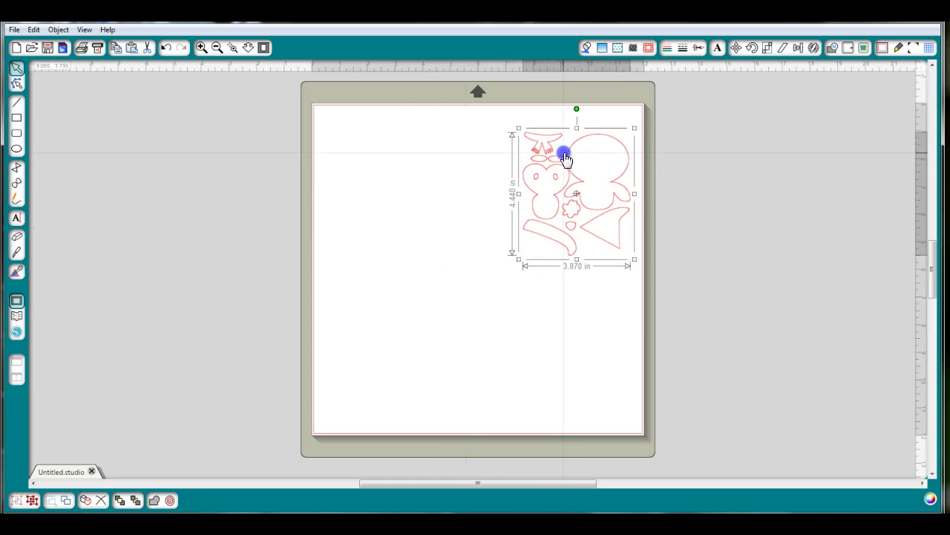
Step: Paste the snipped coloured penguin picture and move it to the mat's upper left
{"action": "right_click", "coordinate": [346, 147]}
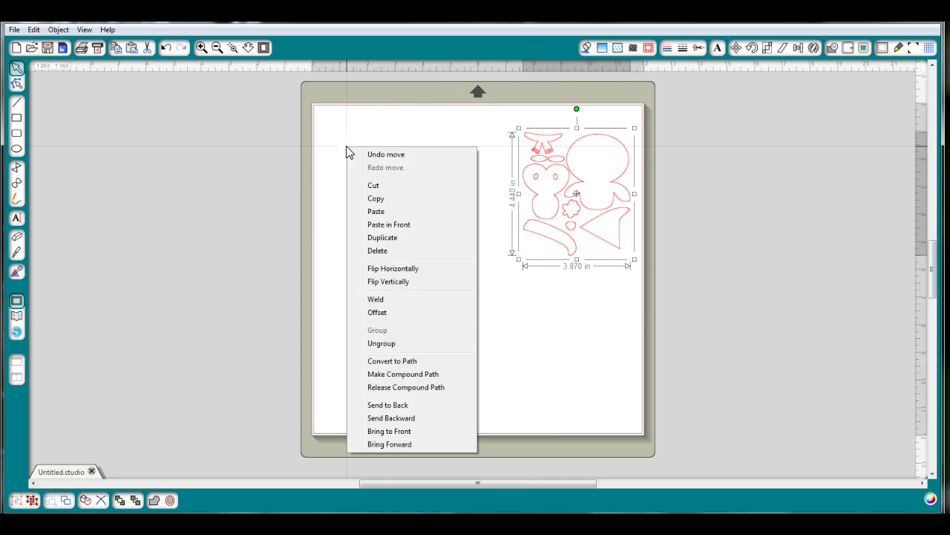
{"action": "left_click", "coordinate": [394, 211]}
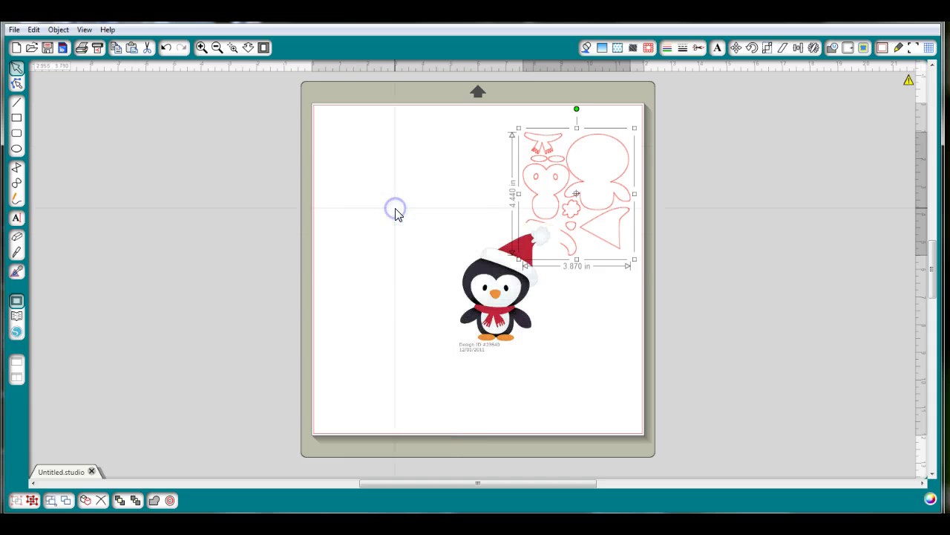
{"action": "left_click_drag", "start_coordinate": [490, 271], "coordinate": [376, 169]}
{"action": "left_click", "coordinate": [490, 156]}
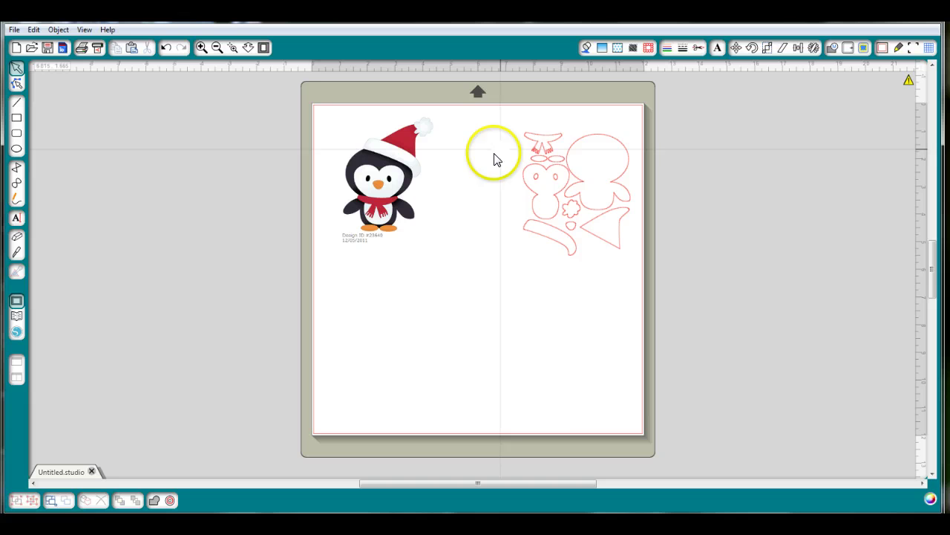
Step: Ungroup the arctic penguin cut design into separate pieces
{"action": "left_click", "coordinate": [569, 157]}
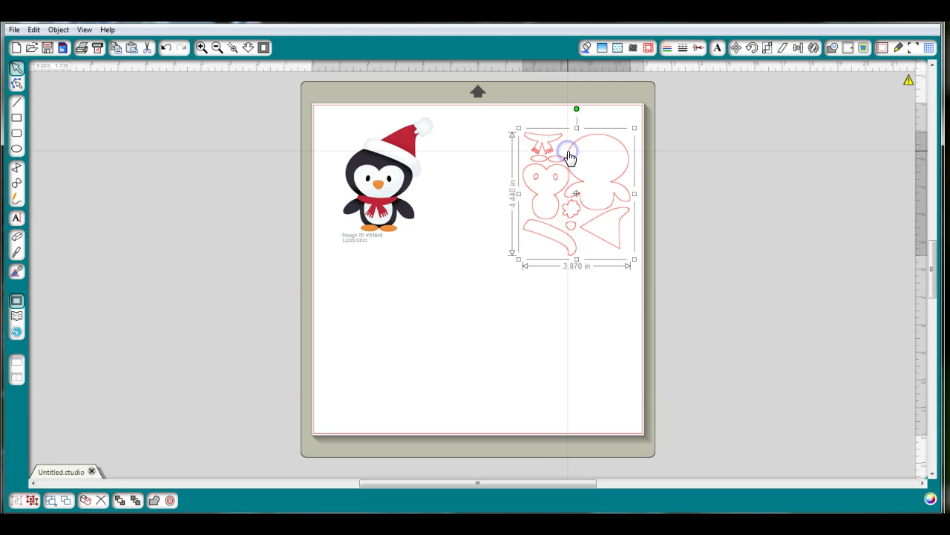
{"action": "right_click", "coordinate": [567, 153]}
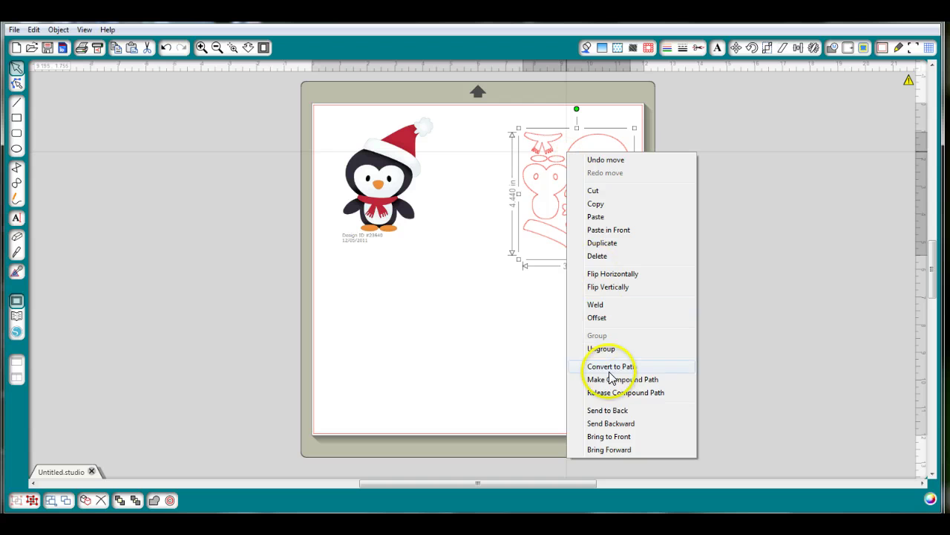
{"action": "left_click", "coordinate": [613, 349]}
{"action": "left_click", "coordinate": [539, 329]}
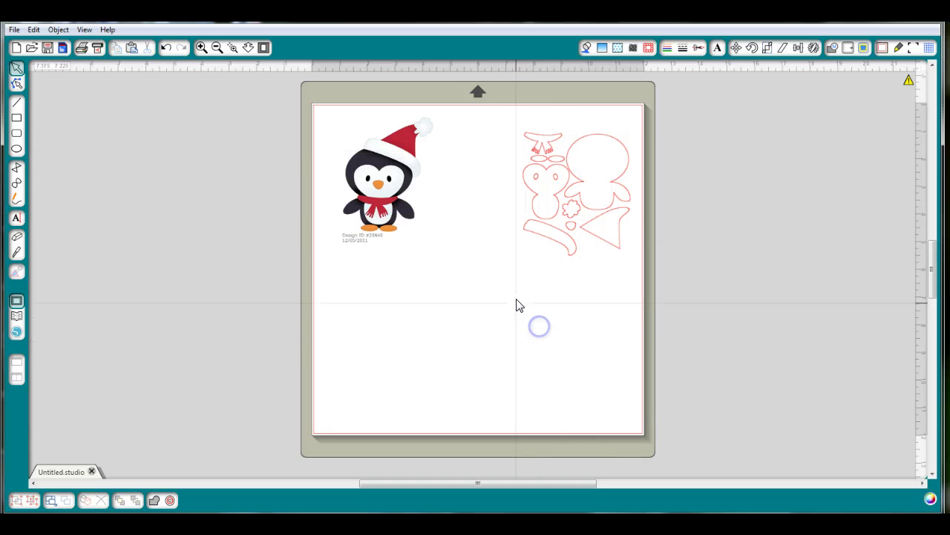
Step: Spread the scarf, body, triangle, flower, oval and beak-and-eyes pieces apart on the mat
{"action": "left_click_drag", "start_coordinate": [545, 242], "coordinate": [515, 275]}
{"action": "left_click_drag", "start_coordinate": [533, 209], "coordinate": [476, 202]}
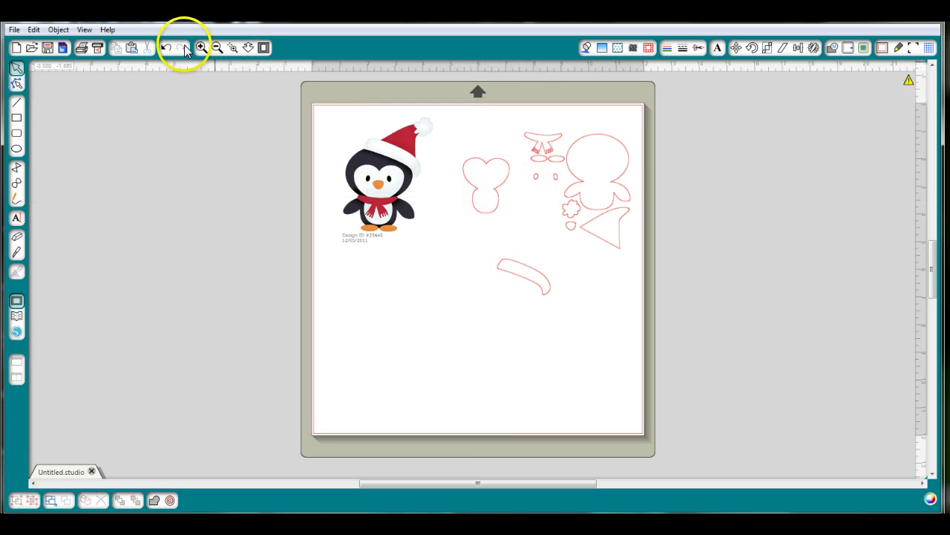
{"action": "left_click", "coordinate": [172, 52]}
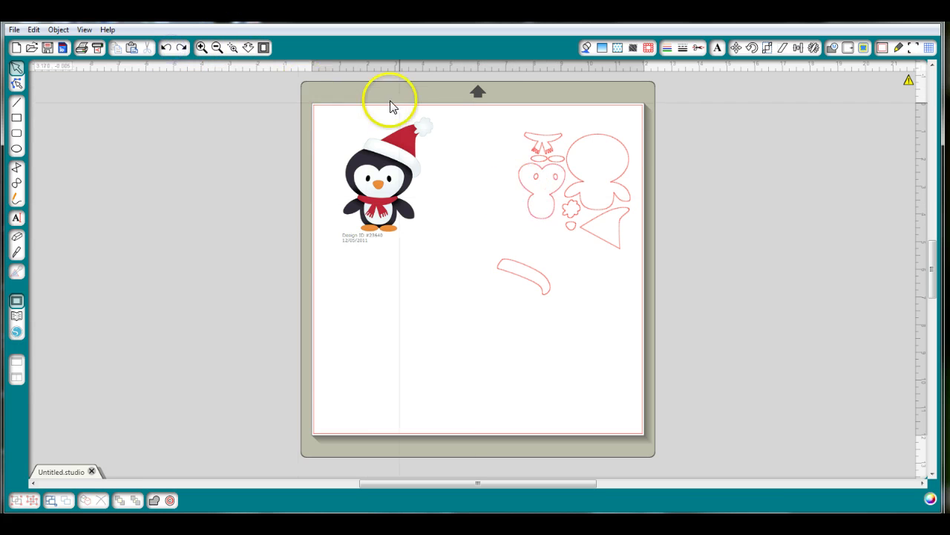
{"action": "left_click_drag", "start_coordinate": [611, 203], "coordinate": [642, 178]}
{"action": "left_click_drag", "start_coordinate": [600, 241], "coordinate": [609, 283]}
{"action": "left_click_drag", "start_coordinate": [571, 207], "coordinate": [571, 250]}
{"action": "left_click_drag", "start_coordinate": [506, 120], "coordinate": [544, 132]}
{"action": "left_click", "coordinate": [536, 131]}
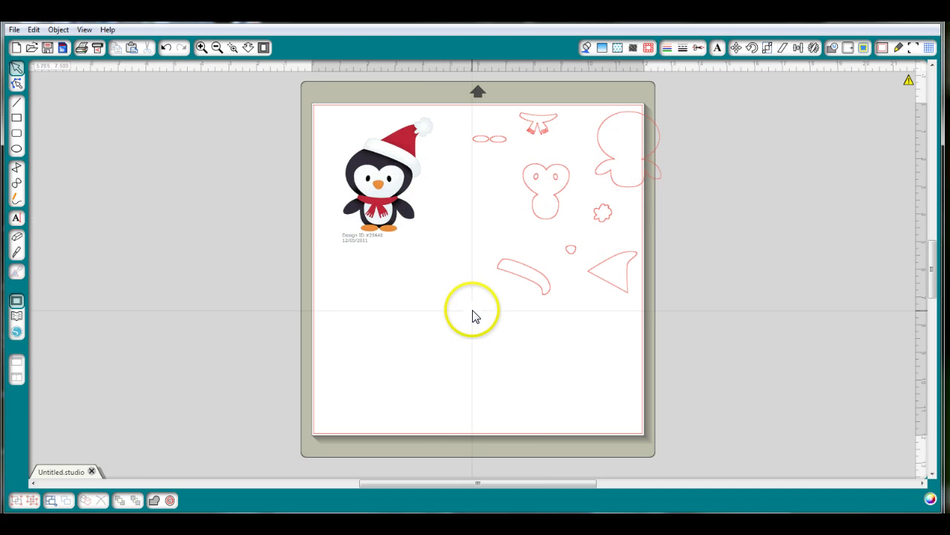
{"action": "left_click", "coordinate": [624, 191]}
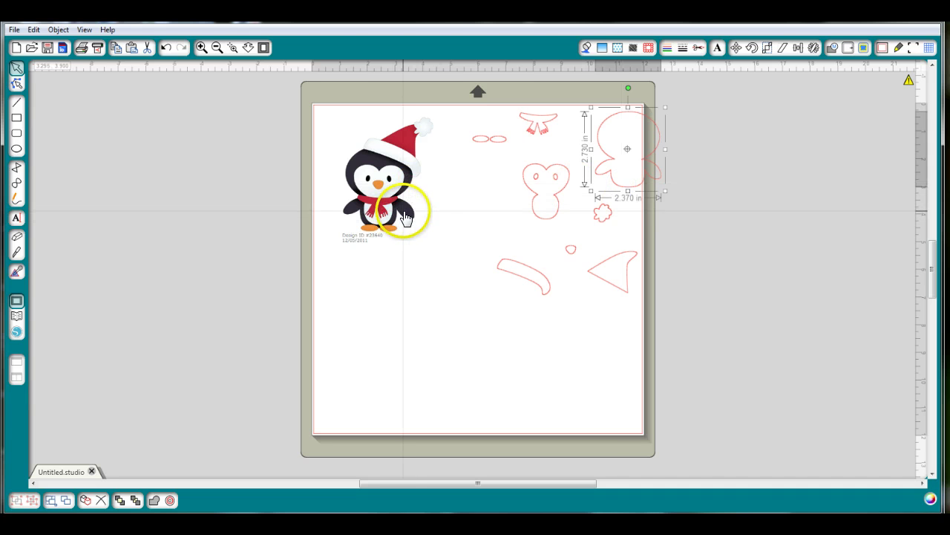
Step: Fill the penguin body black, move it beside the coloured picture, and select the face piece
{"action": "left_click", "coordinate": [587, 49]}
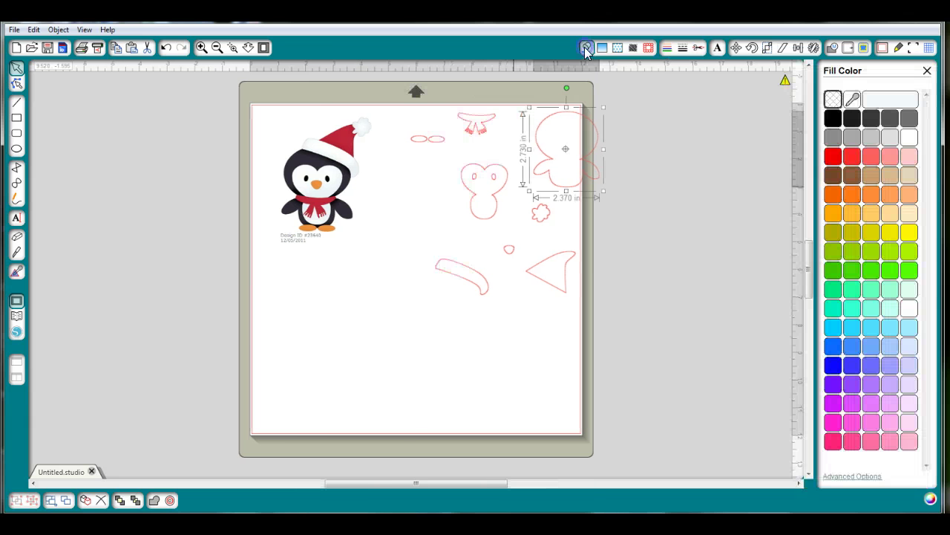
{"action": "left_click", "coordinate": [829, 121]}
{"action": "left_click_drag", "start_coordinate": [549, 180], "coordinate": [388, 227]}
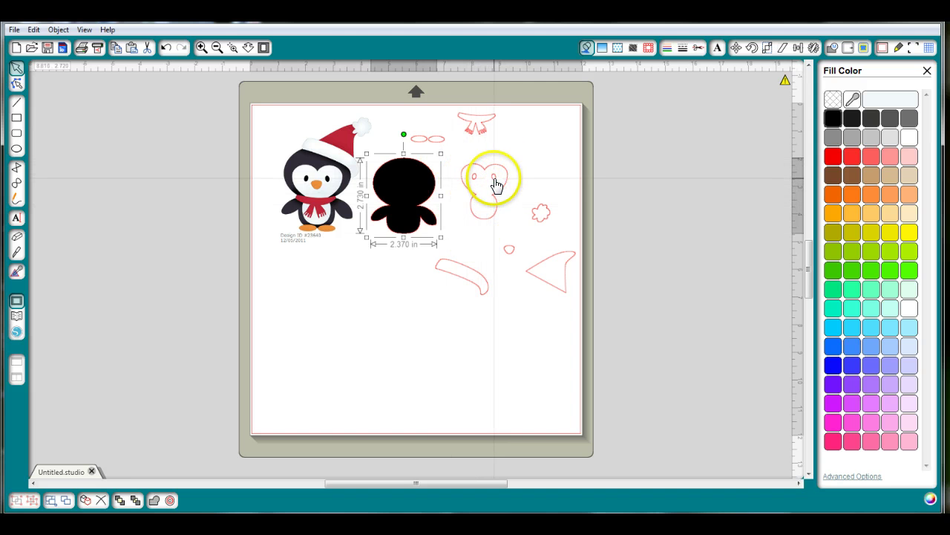
{"action": "left_click_drag", "start_coordinate": [511, 230], "coordinate": [457, 156]}
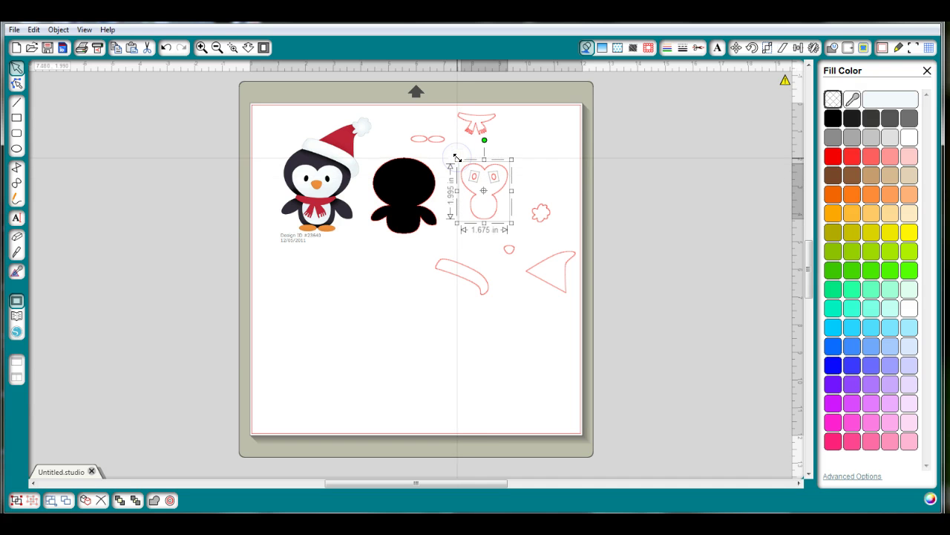
Step: Make the face piece a compound path, fill it white, and place it on the black body
{"action": "right_click", "coordinate": [461, 162]}
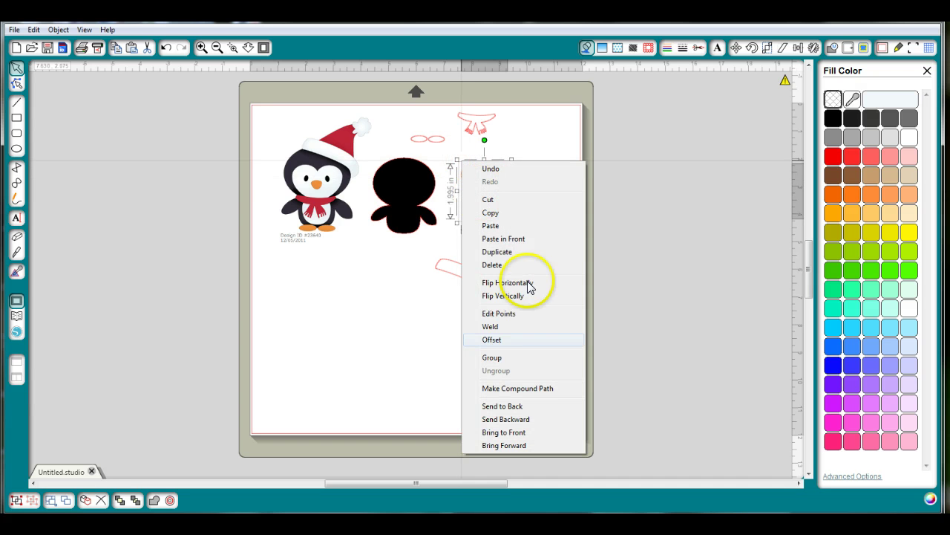
{"action": "left_click", "coordinate": [539, 387]}
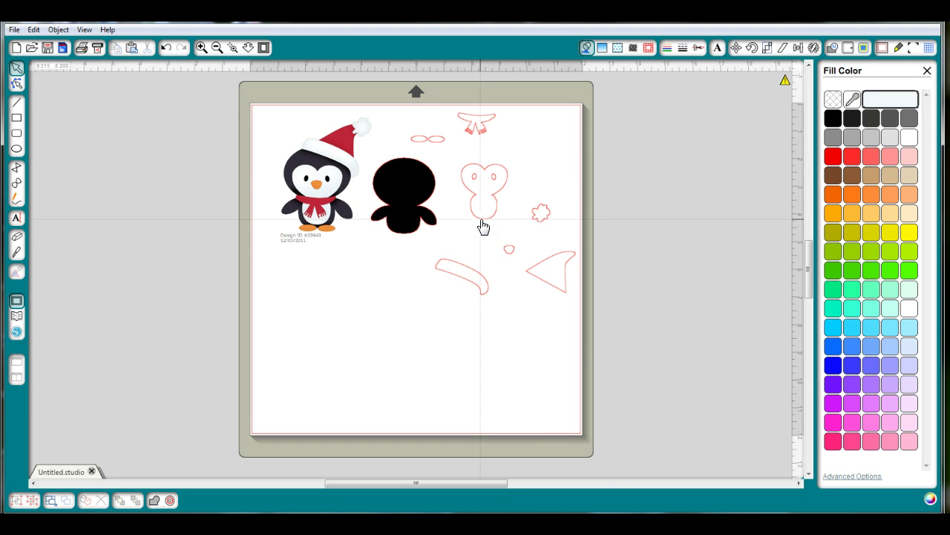
{"action": "mouse_move", "coordinate": [483, 226]}
{"action": "left_mouse_down"}
{"action": "mouse_move", "coordinate": [390, 240]}
{"action": "mouse_move", "coordinate": [458, 210]}
{"action": "mouse_move", "coordinate": [467, 221]}
{"action": "left_mouse_up"}
{"action": "left_click", "coordinate": [782, 165]}
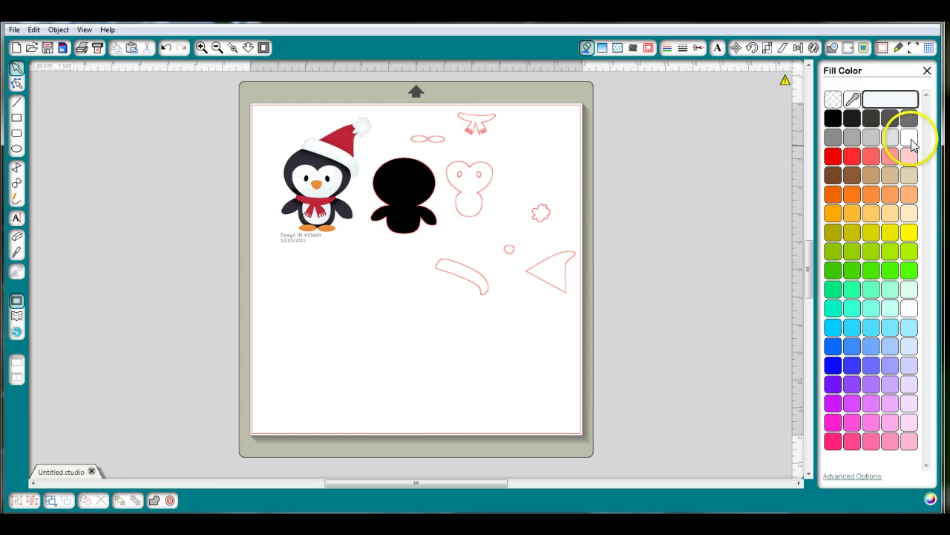
{"action": "left_click", "coordinate": [470, 219]}
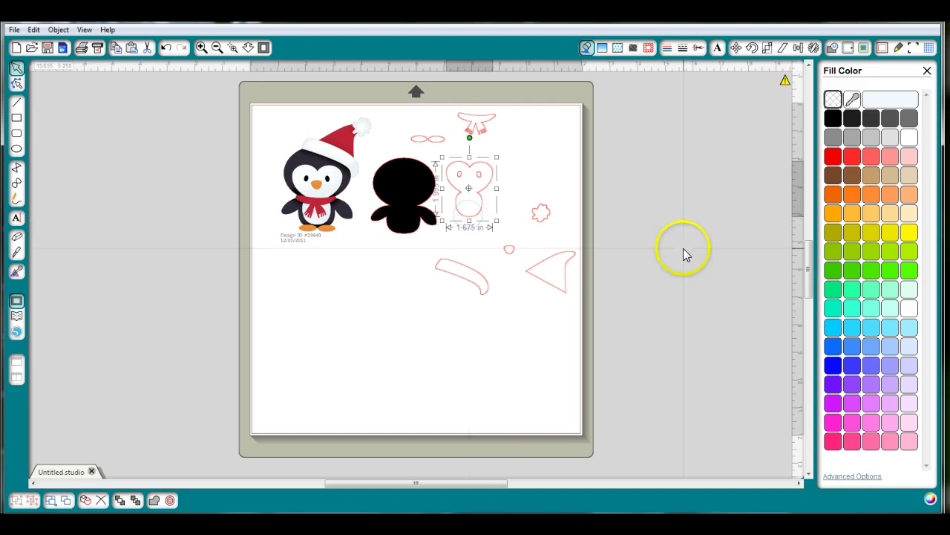
{"action": "left_click", "coordinate": [909, 137]}
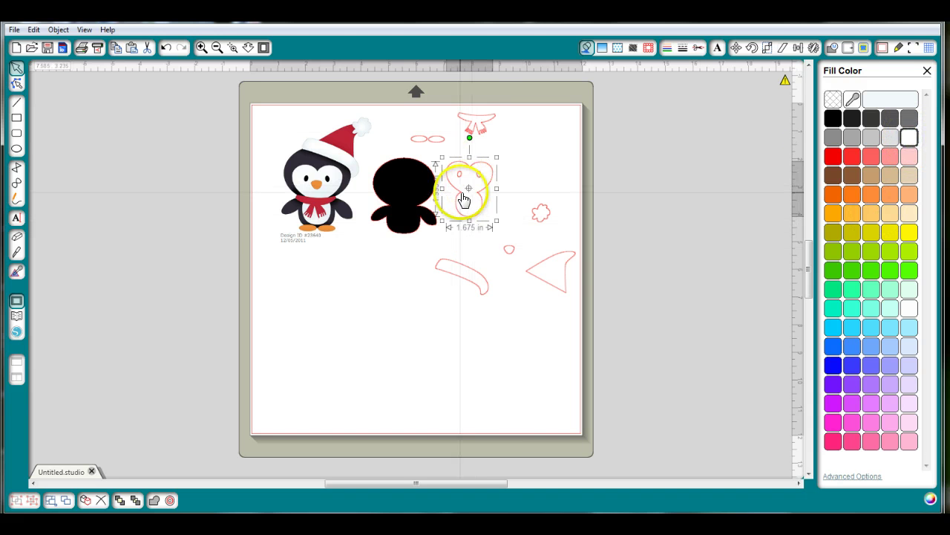
{"action": "left_click_drag", "start_coordinate": [456, 191], "coordinate": [395, 212]}
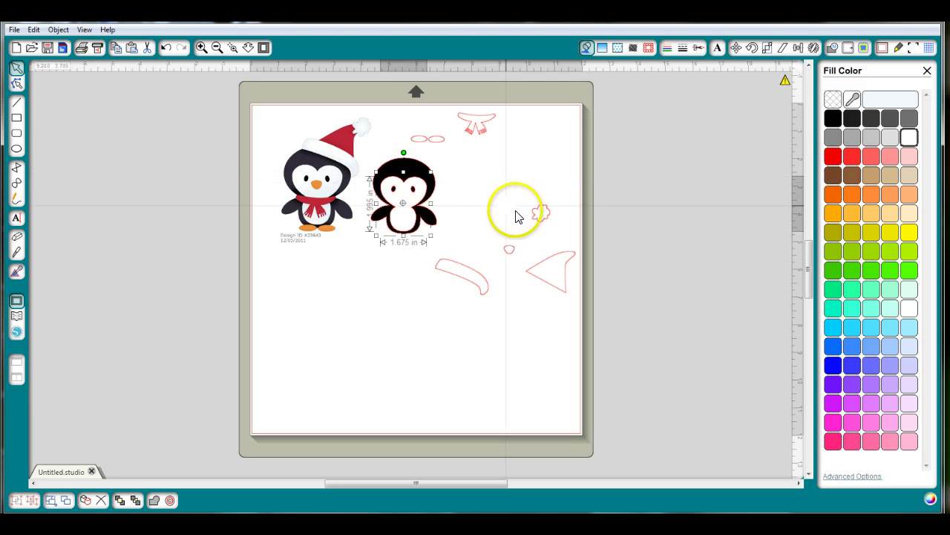
Step: Select both foot ovals and the small nose piece
{"action": "left_click", "coordinate": [417, 140]}
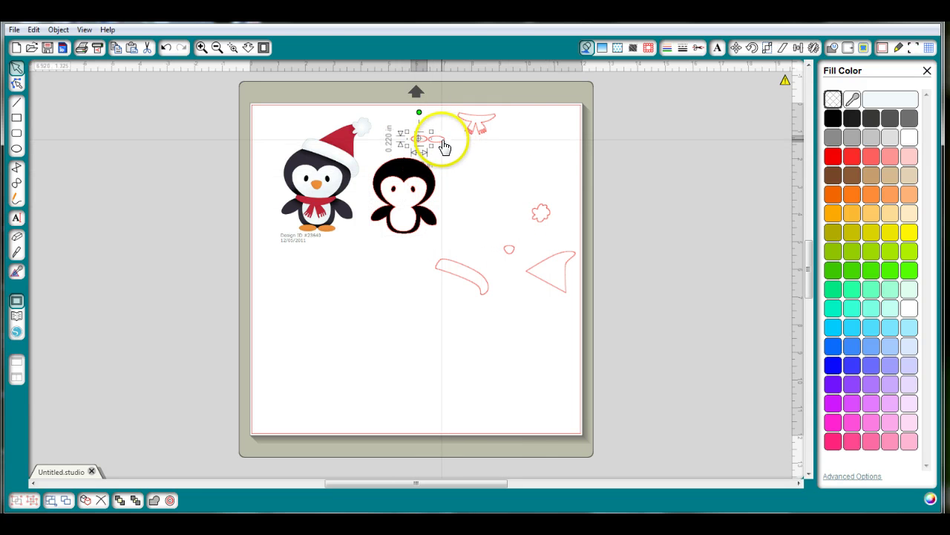
{"action": "left_click", "coordinate": [439, 139], "text": "shift"}
{"action": "left_click", "coordinate": [507, 252], "text": "shift"}
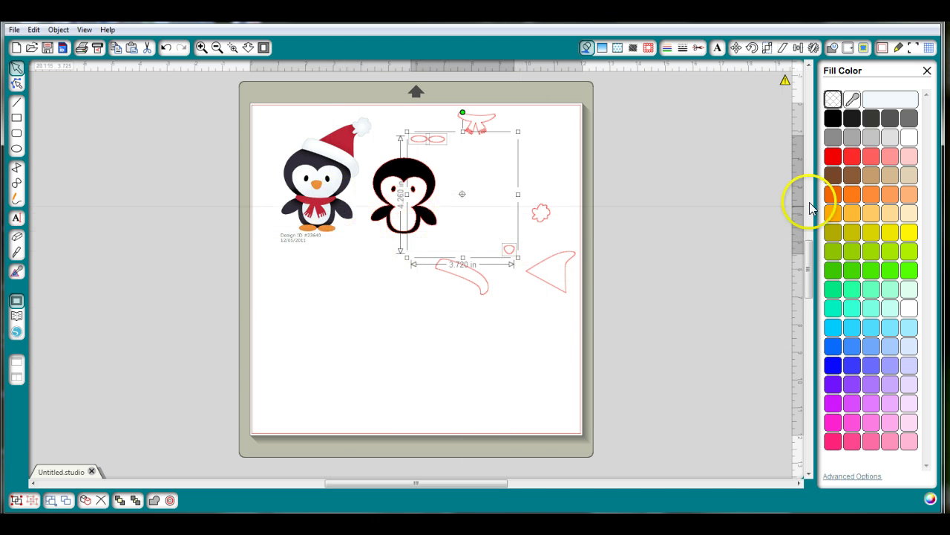
Step: Eyedrop the sample foot's orange onto the feet and nose, then select the orange feet
{"action": "left_click", "coordinate": [857, 101]}
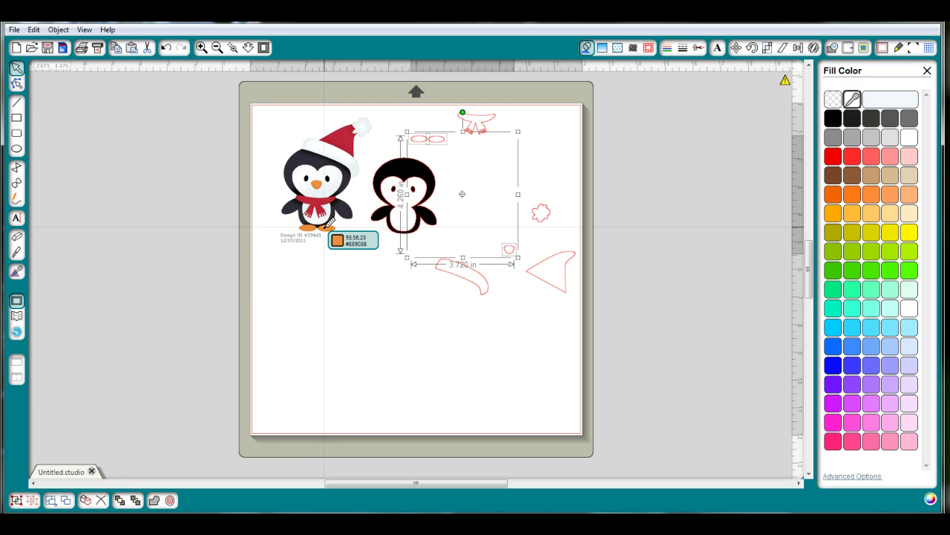
{"action": "left_click", "coordinate": [325, 226]}
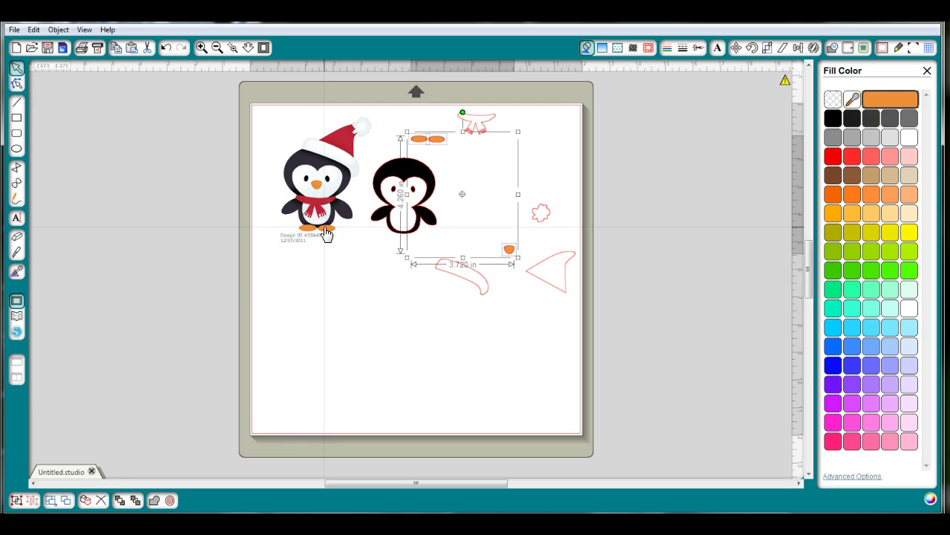
{"action": "left_click", "coordinate": [550, 354]}
{"action": "left_click_drag", "start_coordinate": [403, 129], "coordinate": [414, 239]}
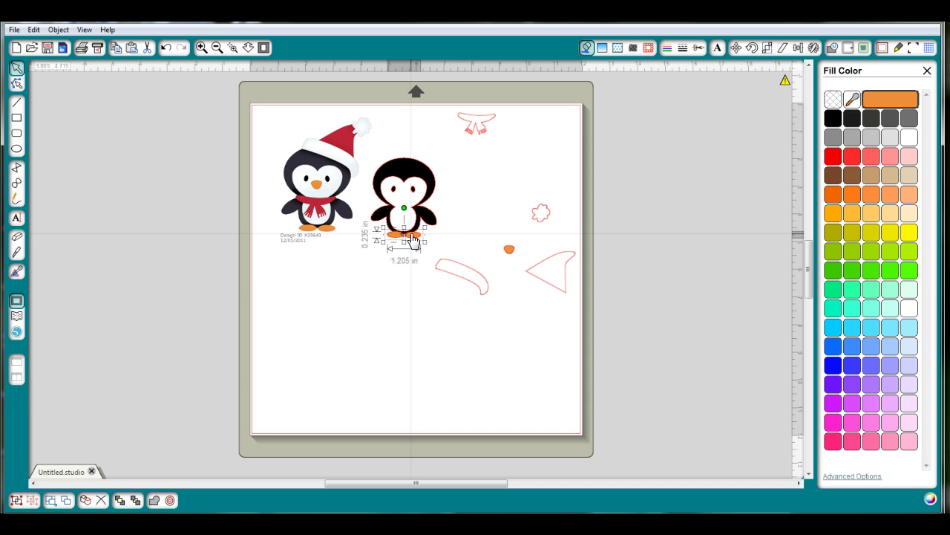
Step: Stretch the orange feet to 1.205 in wide and nudge them slightly left
{"action": "left_click", "coordinate": [469, 223]}
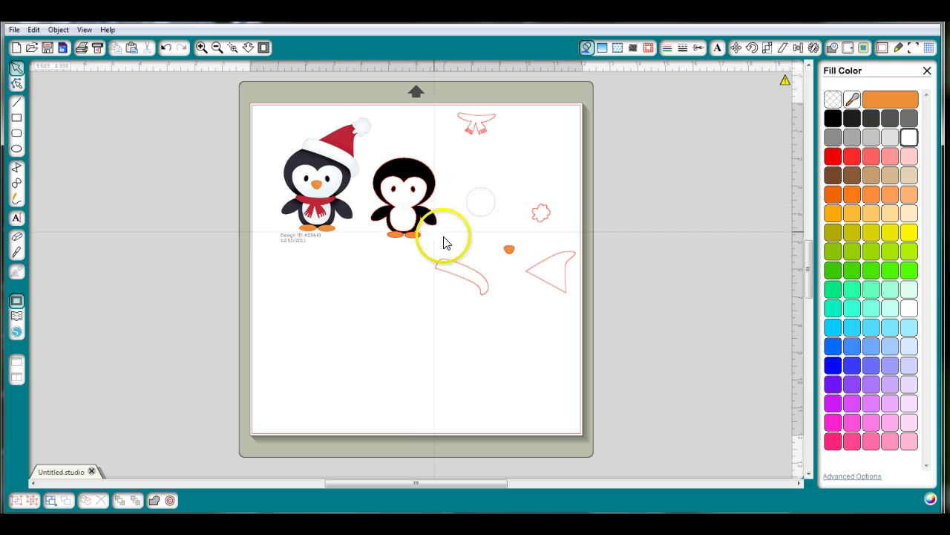
{"action": "left_click", "coordinate": [389, 239]}
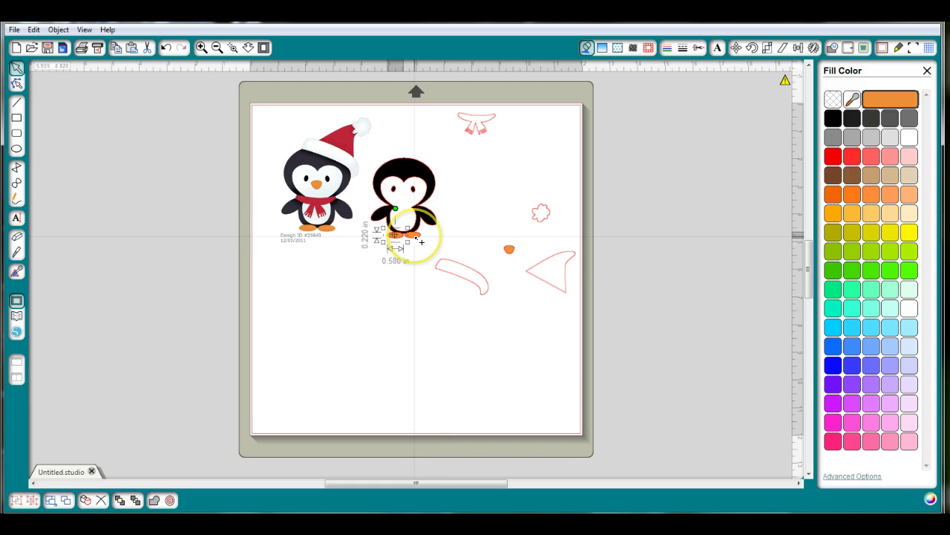
{"action": "left_click_drag", "start_coordinate": [418, 239], "coordinate": [414, 238]}
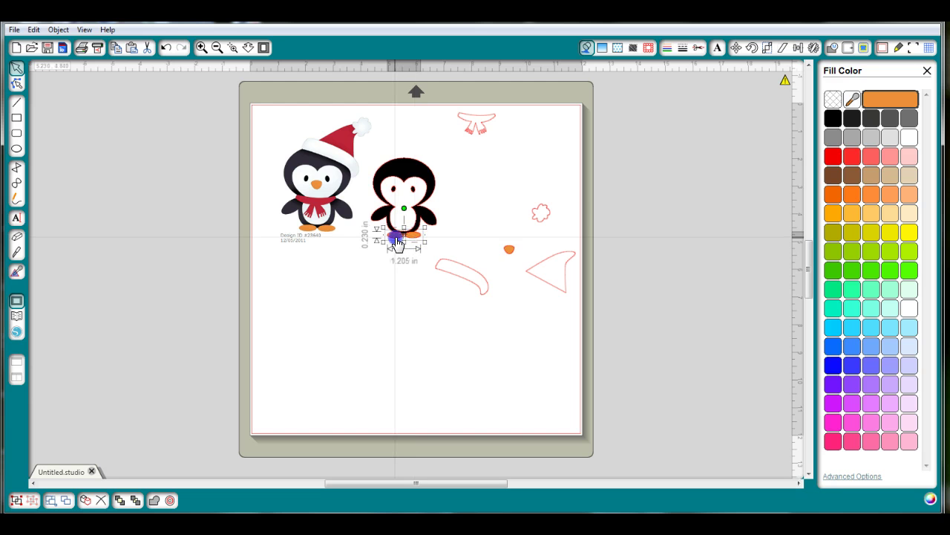
{"action": "left_click_drag", "start_coordinate": [397, 242], "coordinate": [395, 242]}
{"action": "left_click", "coordinate": [527, 159]}
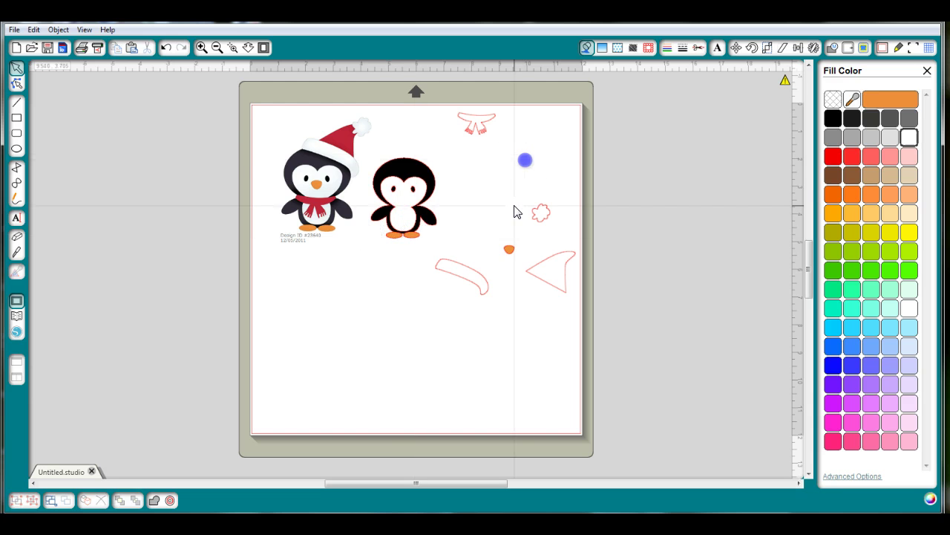
Step: Move the orange nose onto the face and send the white face one layer back
{"action": "left_click_drag", "start_coordinate": [509, 253], "coordinate": [401, 205]}
{"action": "left_click", "coordinate": [399, 202]}
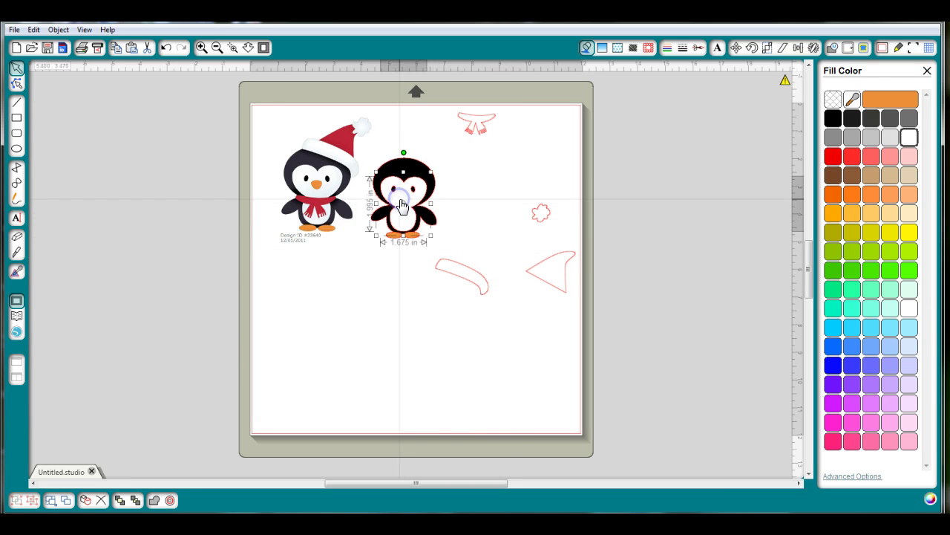
{"action": "left_click", "coordinate": [401, 203]}
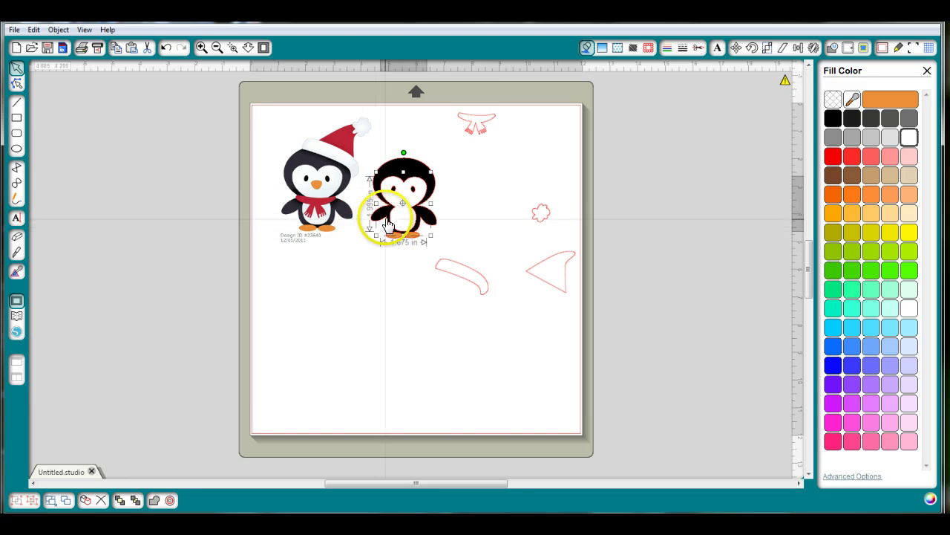
{"action": "left_click_drag", "start_coordinate": [391, 219], "coordinate": [398, 200]}
{"action": "right_click", "coordinate": [398, 200]}
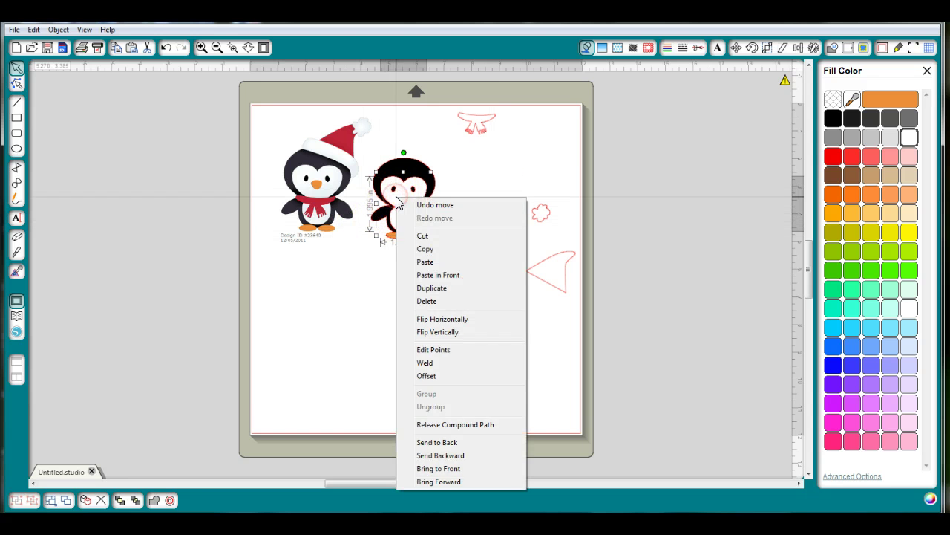
{"action": "left_click", "coordinate": [441, 456]}
Step: Rearrange the white face and black body stacking so the face sits correctly on the body
{"action": "left_click_drag", "start_coordinate": [409, 227], "coordinate": [415, 216]}
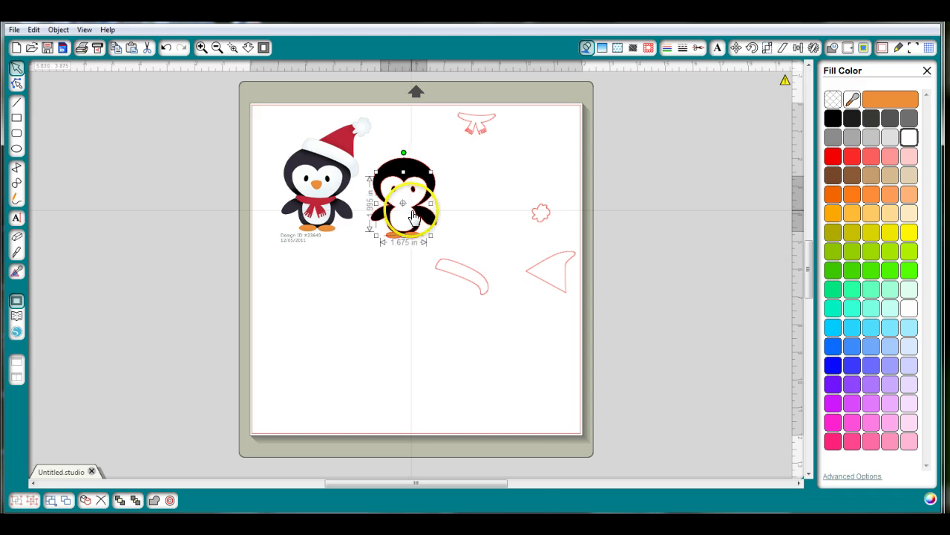
{"action": "right_click", "coordinate": [414, 214]}
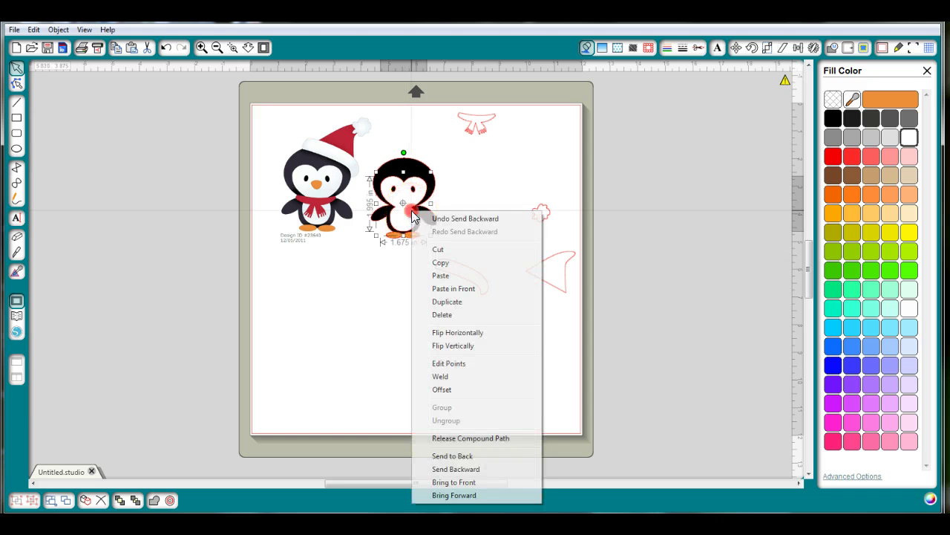
{"action": "left_click", "coordinate": [449, 469]}
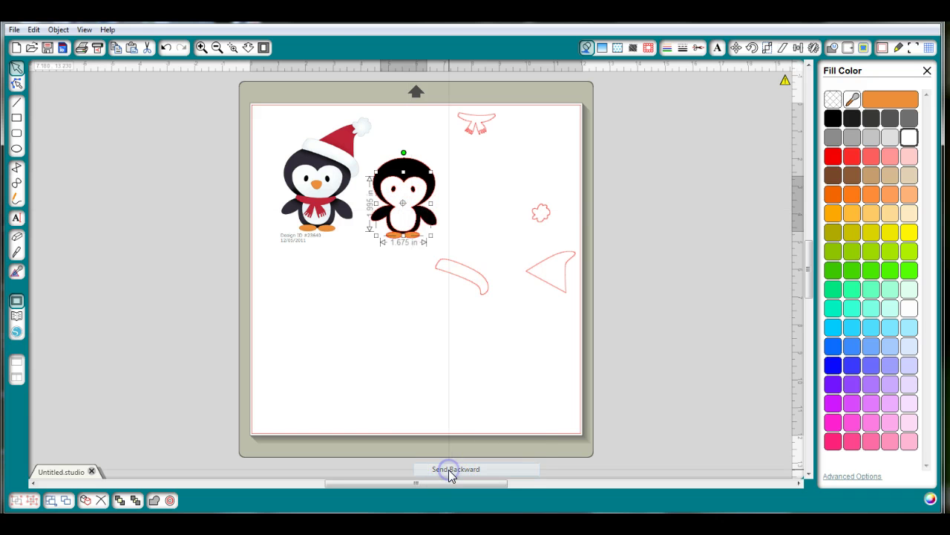
{"action": "left_click_drag", "start_coordinate": [381, 212], "coordinate": [460, 201]}
{"action": "left_click", "coordinate": [404, 206]}
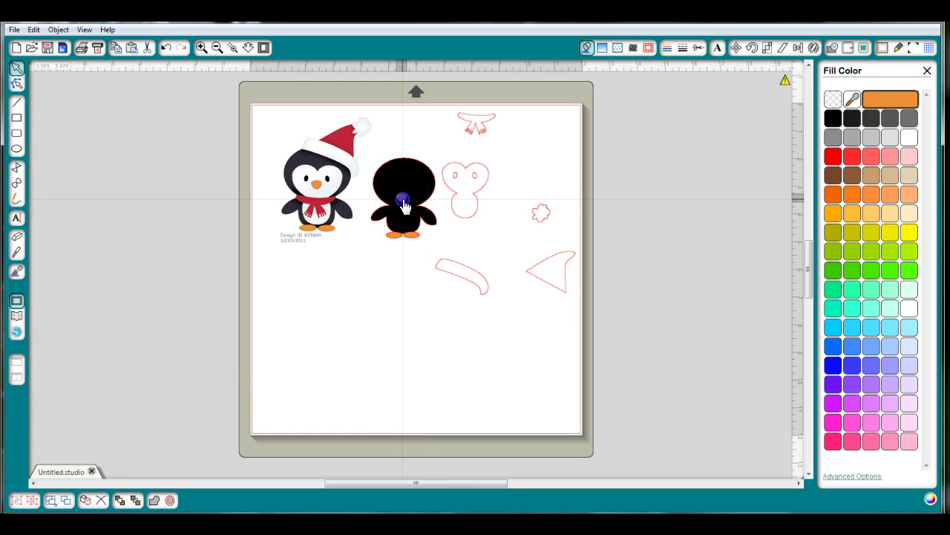
{"action": "right_click", "coordinate": [402, 199]}
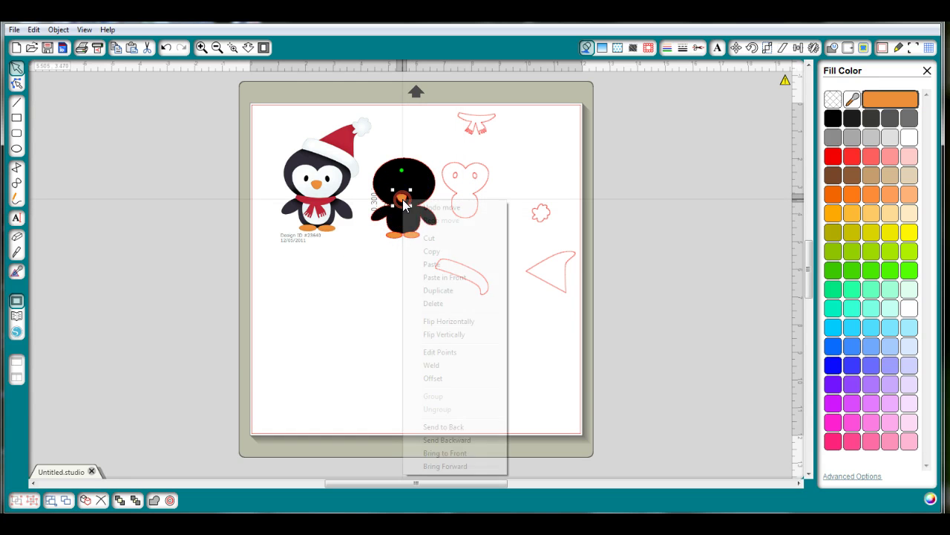
{"action": "left_click", "coordinate": [458, 465]}
{"action": "left_click_drag", "start_coordinate": [447, 204], "coordinate": [404, 203]}
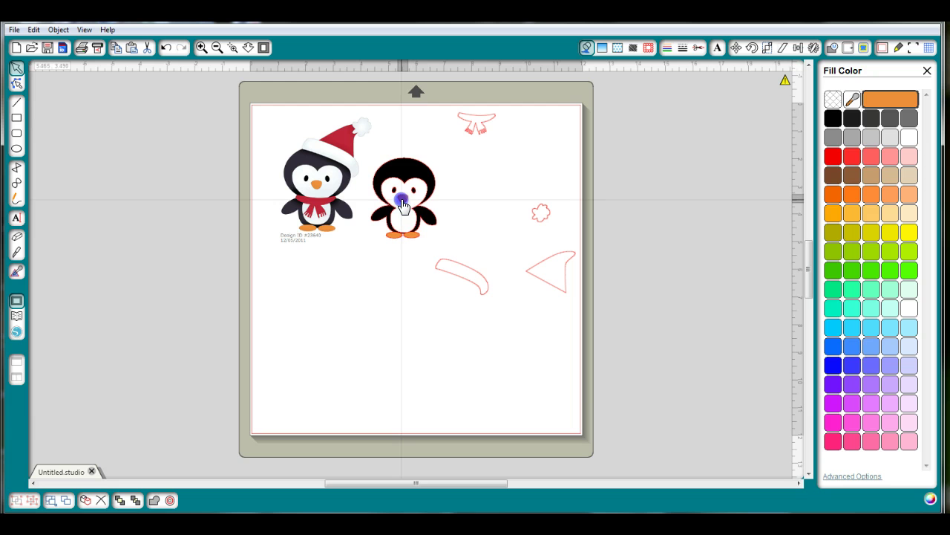
Step: Position the white belly with arrow-key nudges and place the white face over the head
{"action": "left_click_drag", "start_coordinate": [404, 202], "coordinate": [408, 224]}
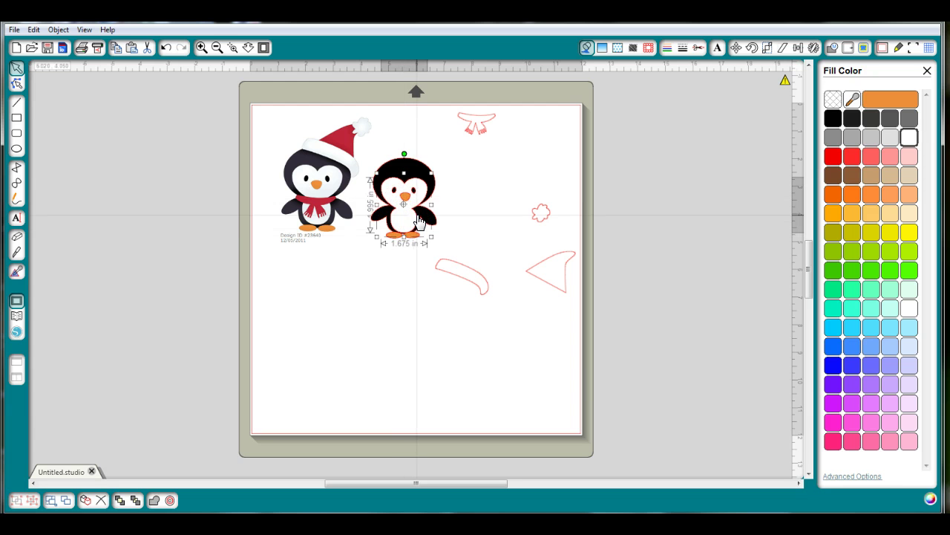
{"action": "key", "text": "Up"}
{"action": "key", "text": "Up"}
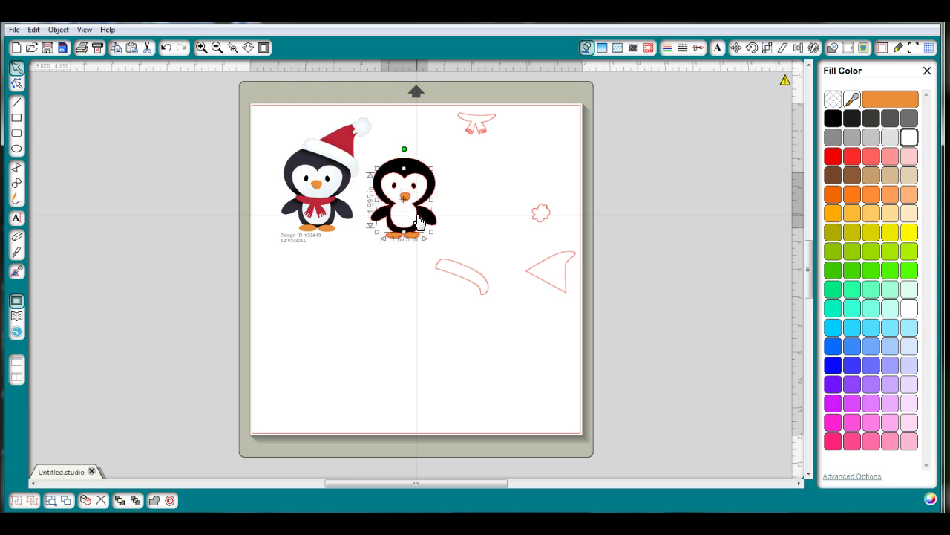
{"action": "key", "text": "Down"}
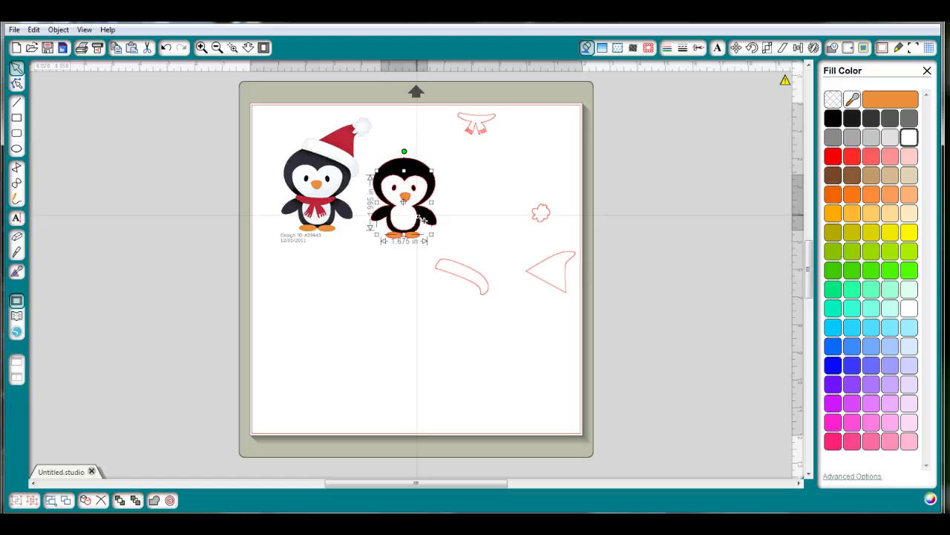
{"action": "key", "text": "Down"}
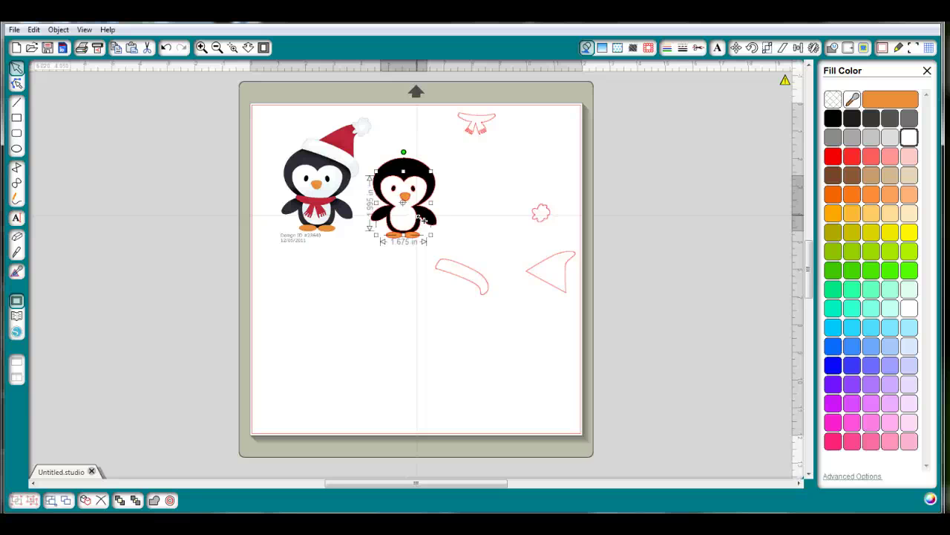
{"action": "left_click_drag", "start_coordinate": [509, 190], "coordinate": [404, 202]}
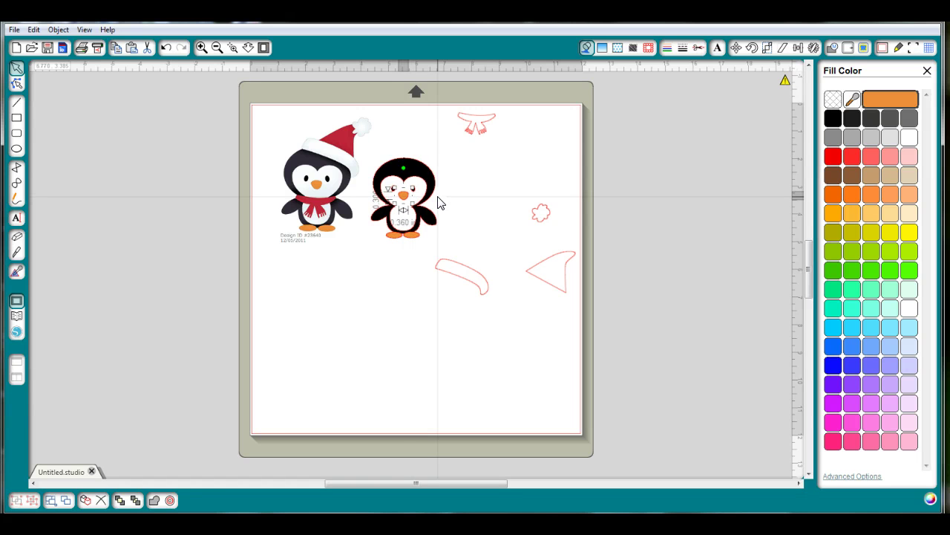
Step: Select the scarf and triangle hat pieces together
{"action": "left_click", "coordinate": [486, 196]}
{"action": "left_click", "coordinate": [488, 194]}
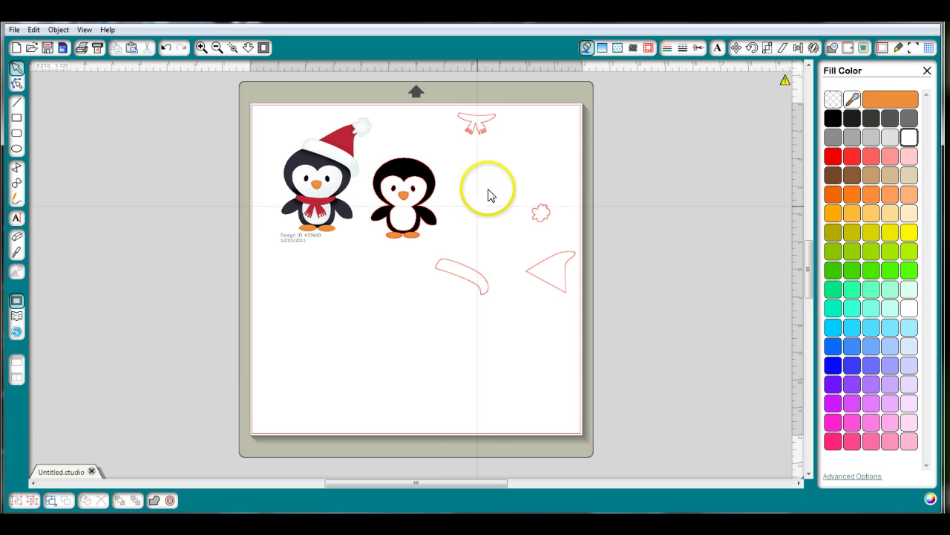
{"action": "left_click", "coordinate": [483, 126]}
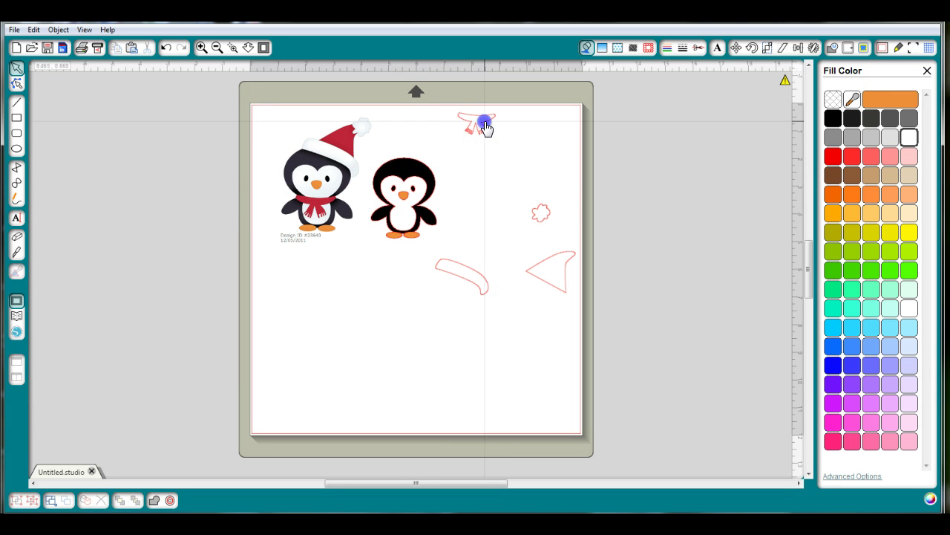
{"action": "left_click", "coordinate": [566, 287]}
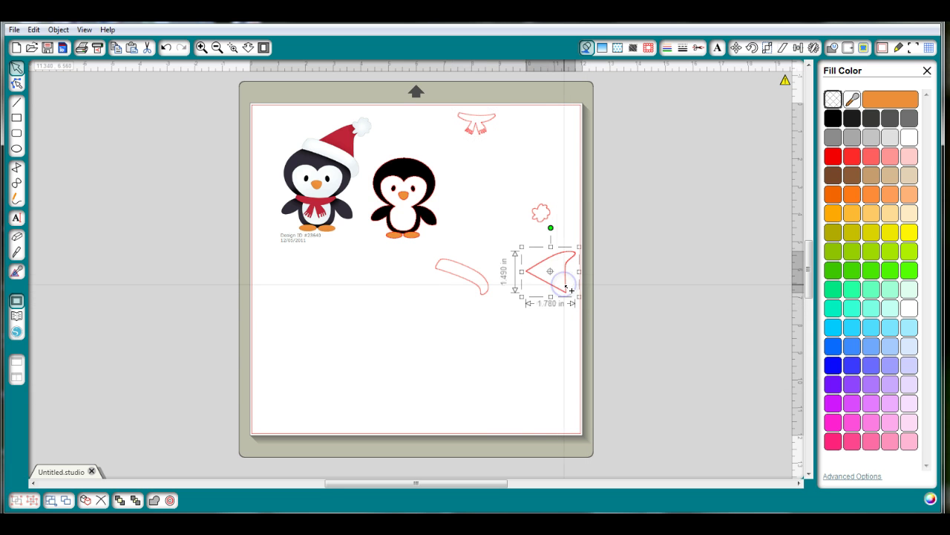
{"action": "left_click", "coordinate": [487, 121], "text": "shift"}
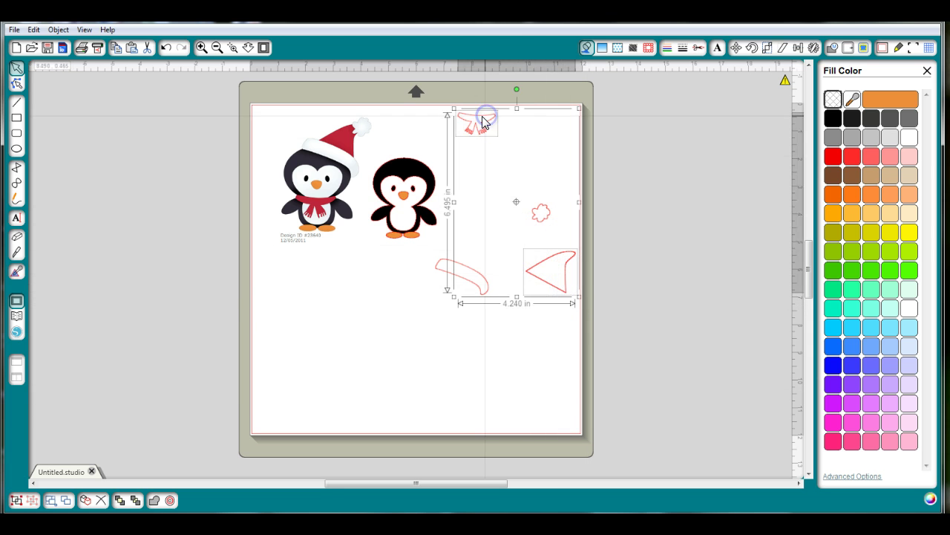
Step: Fill them with the first penguin's hat red and move the scarf onto the second penguin's neck
{"action": "left_click", "coordinate": [851, 99]}
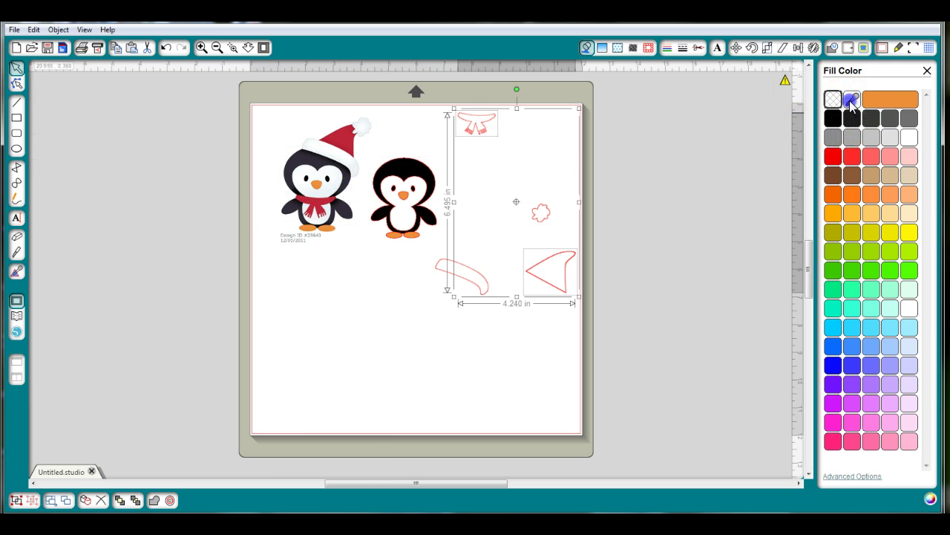
{"action": "left_click", "coordinate": [334, 137]}
{"action": "left_click", "coordinate": [692, 269]}
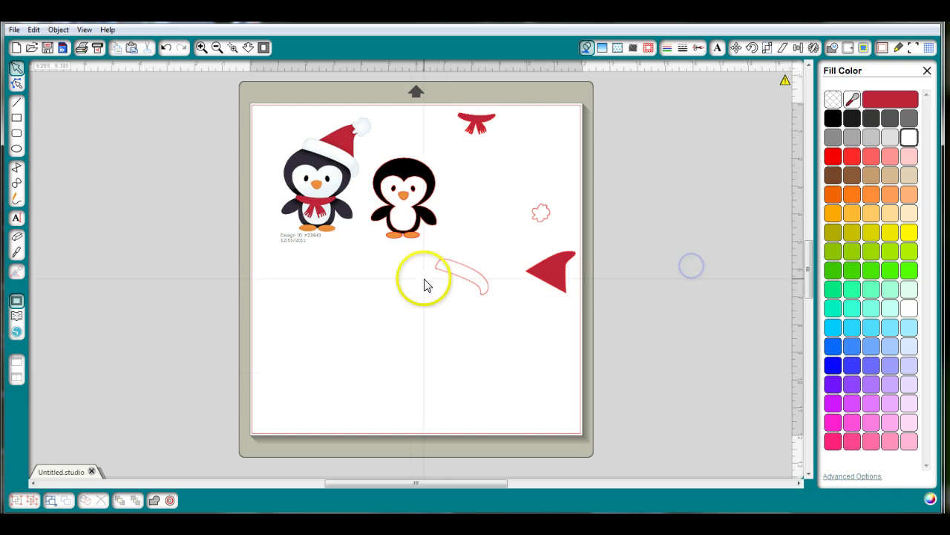
{"action": "left_click_drag", "start_coordinate": [478, 123], "coordinate": [404, 217]}
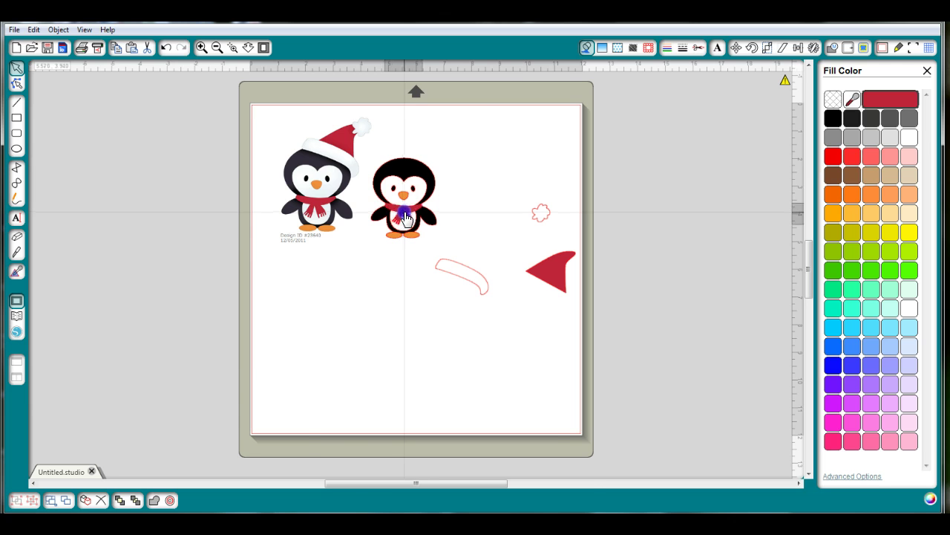
Step: Drag the red triangle hat onto the second penguin's head and select the curved brim shape
{"action": "left_click", "coordinate": [557, 423]}
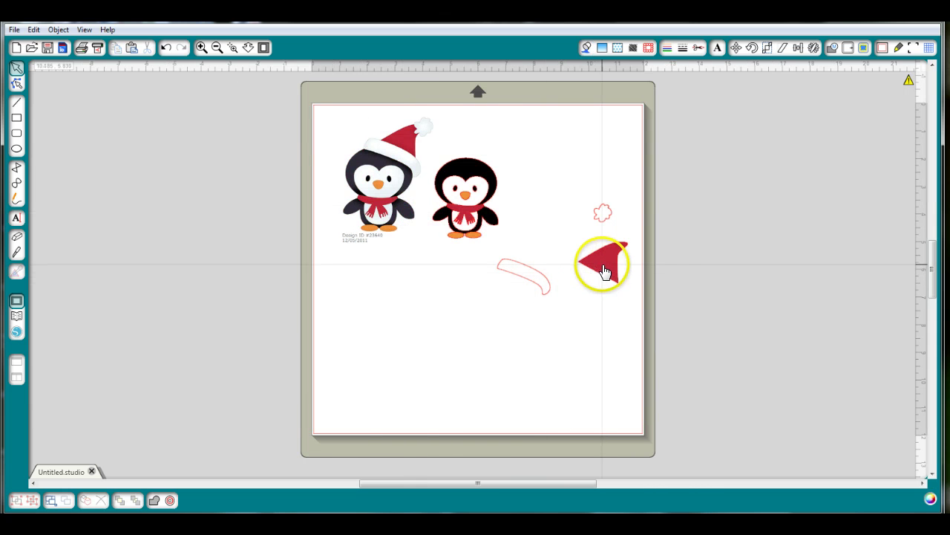
{"action": "left_click_drag", "start_coordinate": [601, 261], "coordinate": [490, 161]}
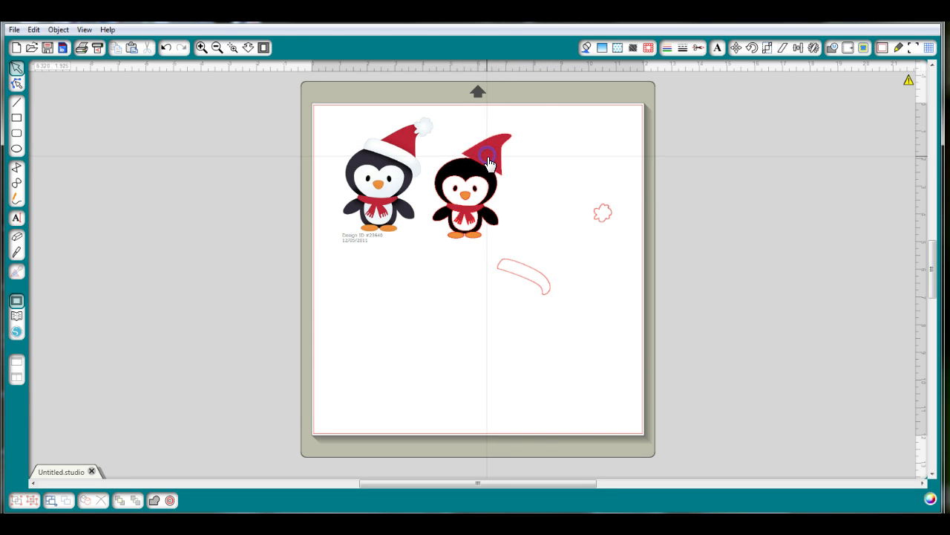
{"action": "left_click", "coordinate": [541, 282]}
Step: Fill the brim curve and pom-pom with white
{"action": "left_click", "coordinate": [609, 217], "text": "shift"}
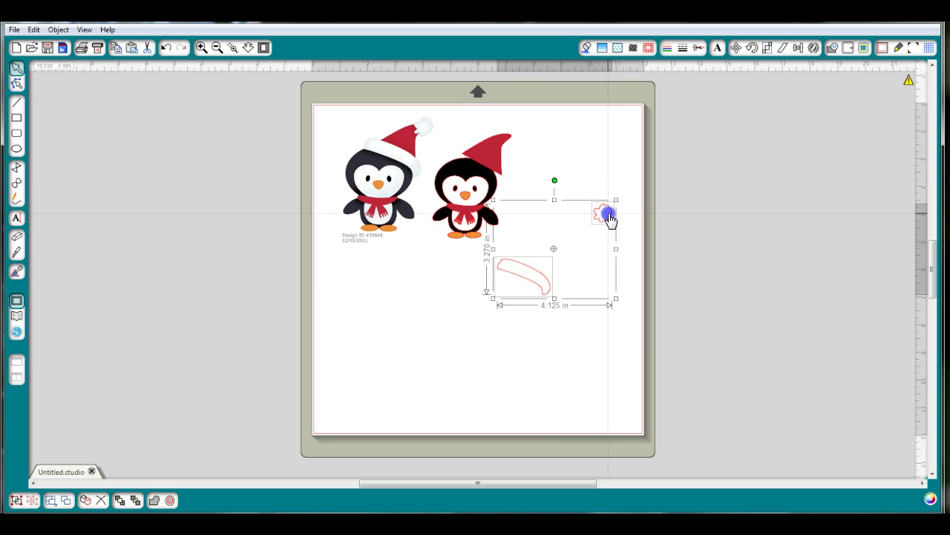
{"action": "left_click", "coordinate": [587, 48]}
{"action": "left_click", "coordinate": [909, 137]}
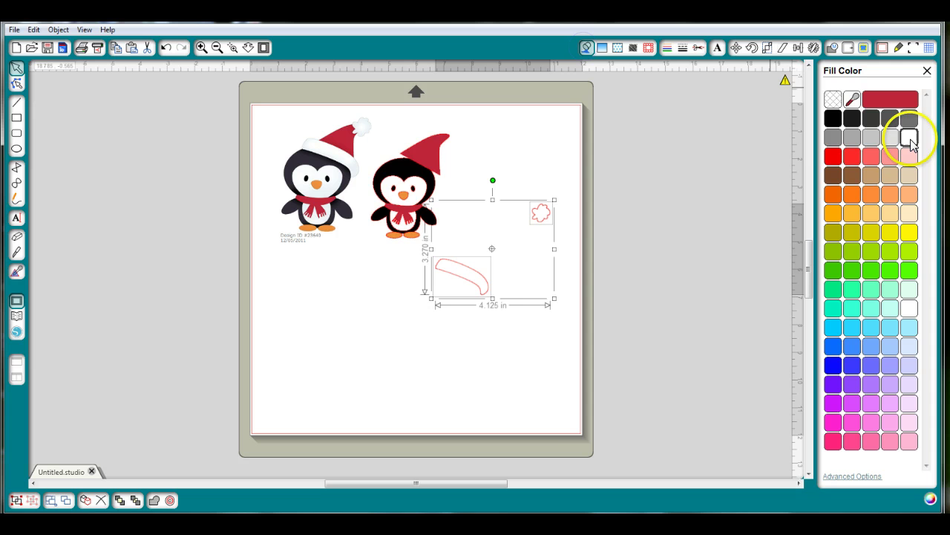
{"action": "left_click", "coordinate": [544, 215]}
{"action": "left_click", "coordinate": [541, 213]}
Step: Place the pom-pom at the tip of the second penguin's hat, in front of the hat
{"action": "left_click_drag", "start_coordinate": [545, 218], "coordinate": [457, 141]}
{"action": "right_click", "coordinate": [452, 134]}
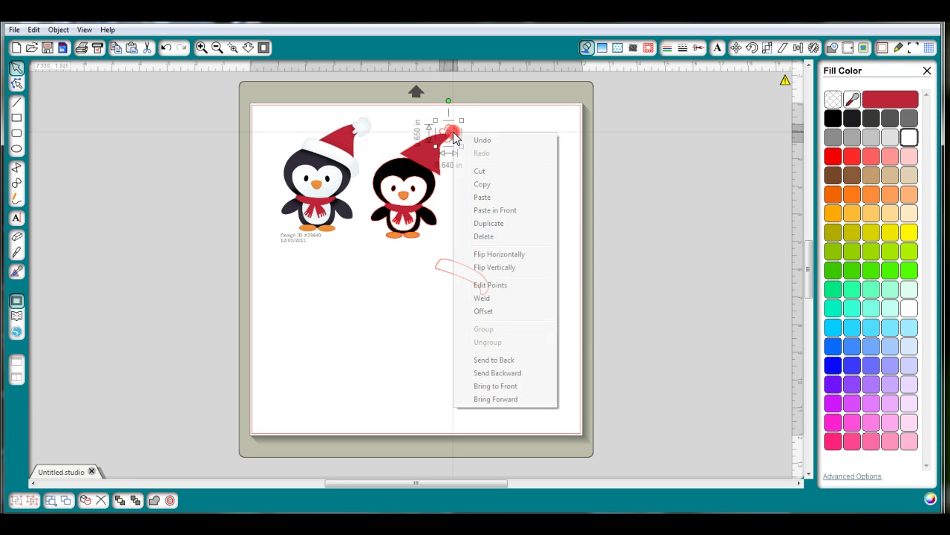
{"action": "left_click", "coordinate": [512, 386]}
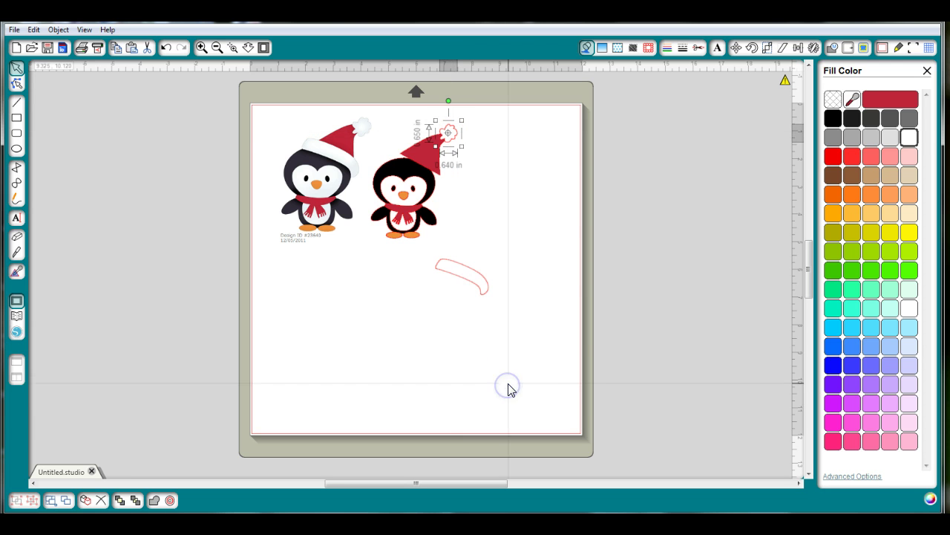
Step: Move the brim curve onto the hat, undoing the accidental bring-forward of the black silhouette
{"action": "left_click", "coordinate": [460, 280]}
{"action": "left_click_drag", "start_coordinate": [460, 279], "coordinate": [414, 172]}
{"action": "right_click", "coordinate": [414, 172]}
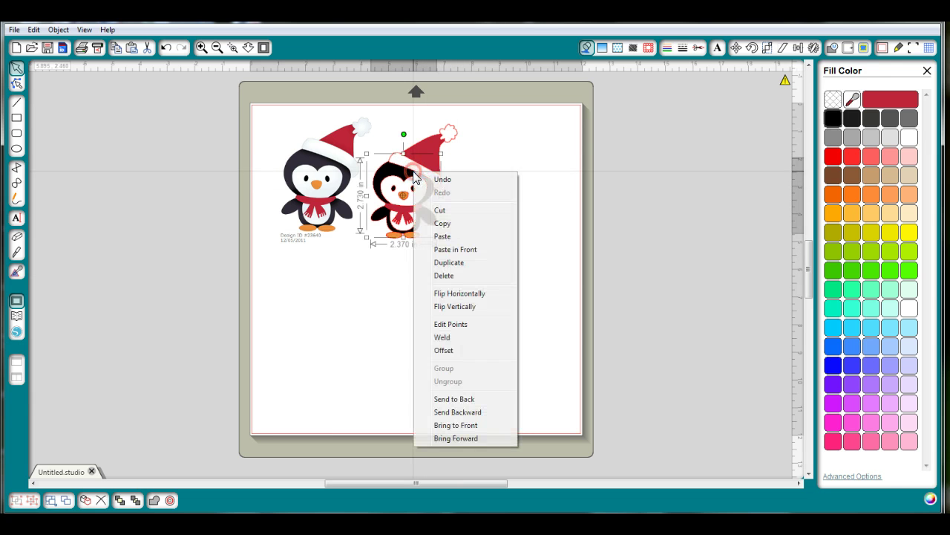
{"action": "left_click", "coordinate": [456, 424]}
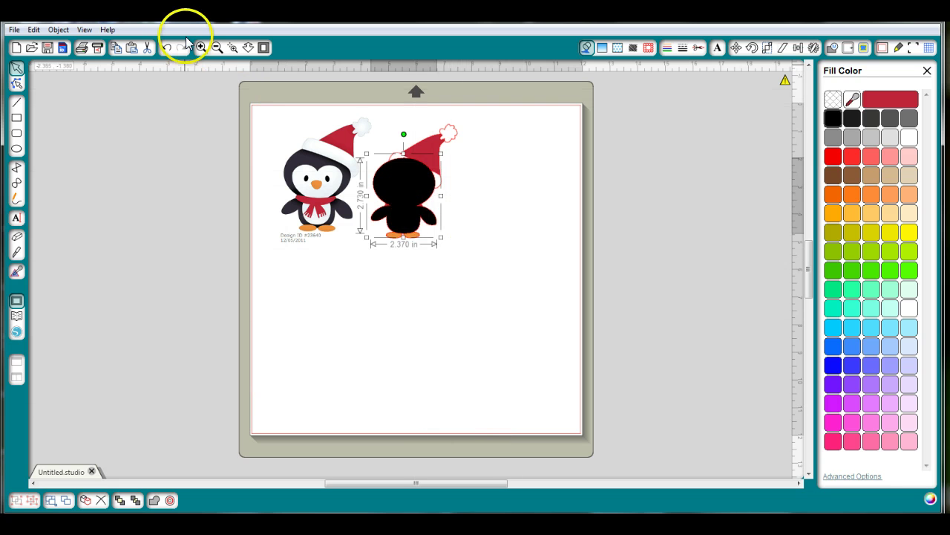
{"action": "left_click", "coordinate": [166, 48]}
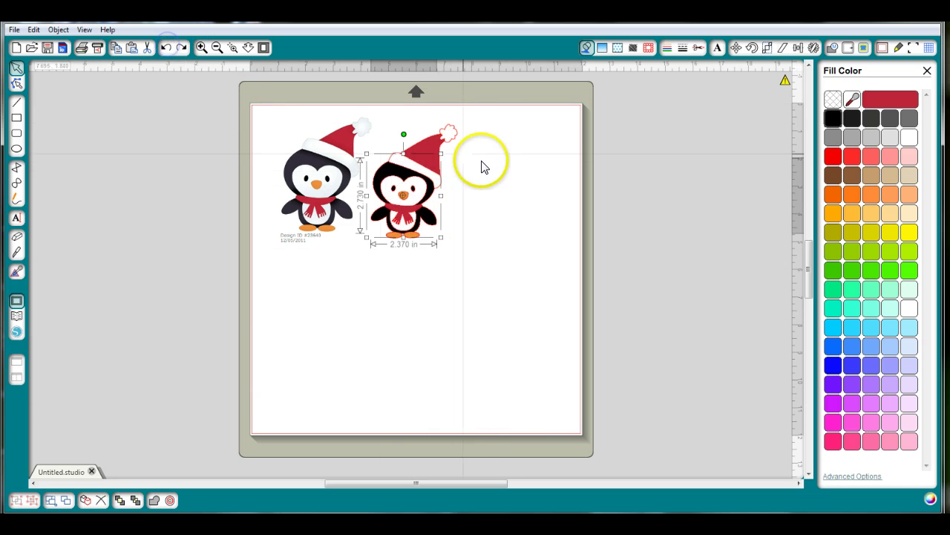
Step: Bring the white hat brim in front of the red hat
{"action": "left_click", "coordinate": [437, 181]}
{"action": "right_click", "coordinate": [437, 181]}
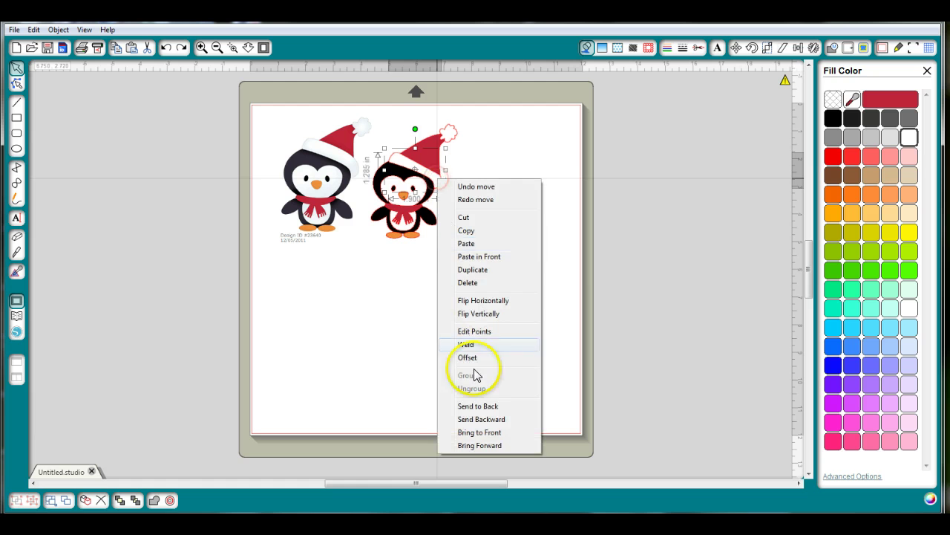
{"action": "left_click", "coordinate": [485, 429]}
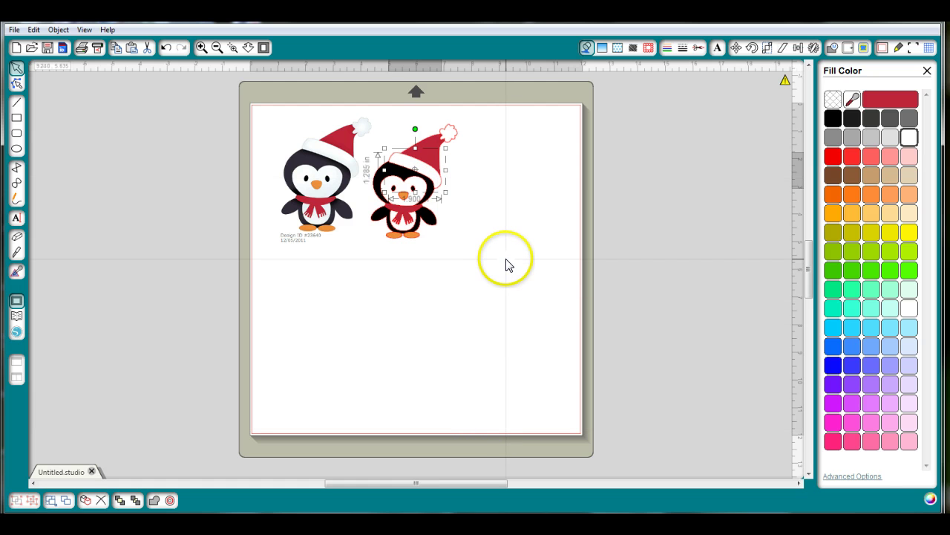
{"action": "left_click", "coordinate": [510, 264]}
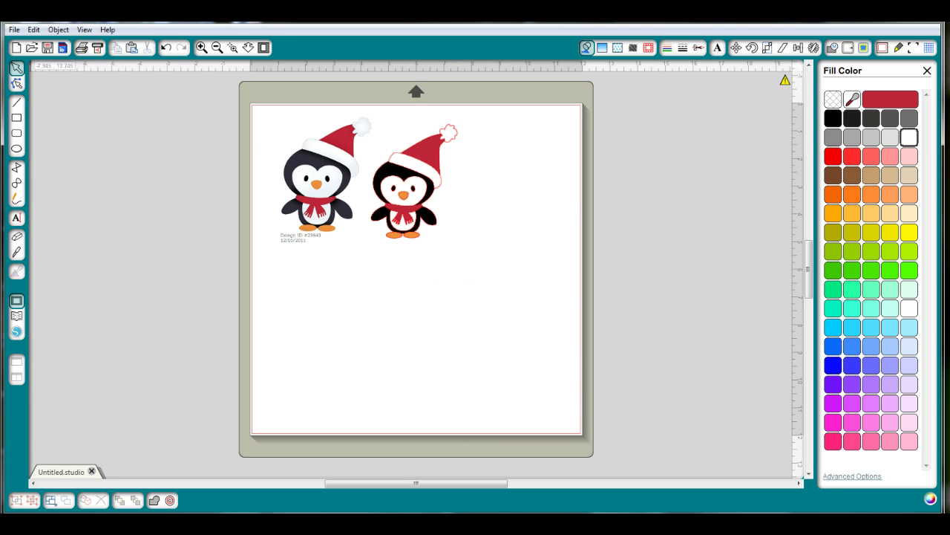
{"action": "left_click", "coordinate": [578, 379]}
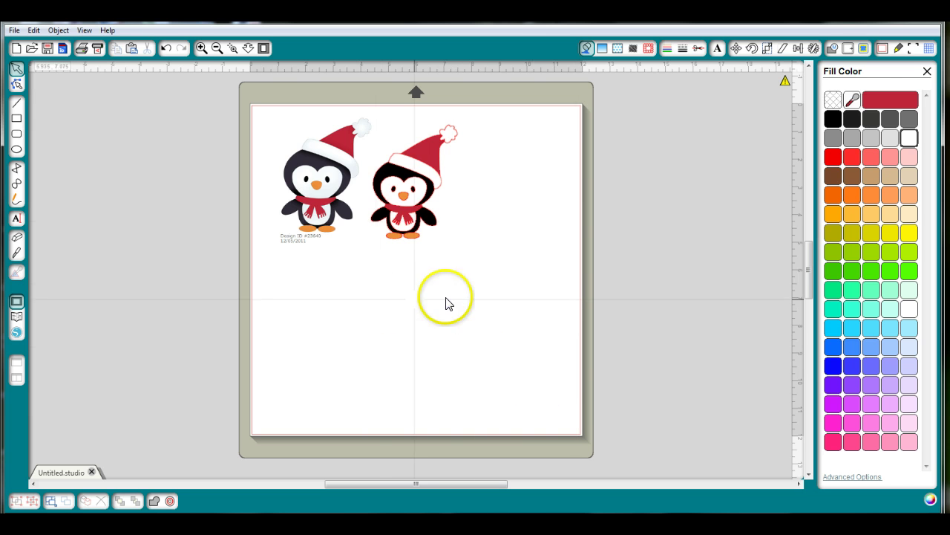
Step: Move the original penguin picture off the page and group all traced penguin parts
{"action": "left_click", "coordinate": [337, 198]}
{"action": "left_click_drag", "start_coordinate": [336, 197], "coordinate": [321, 158]}
{"action": "left_click_drag", "start_coordinate": [344, 115], "coordinate": [508, 276]}
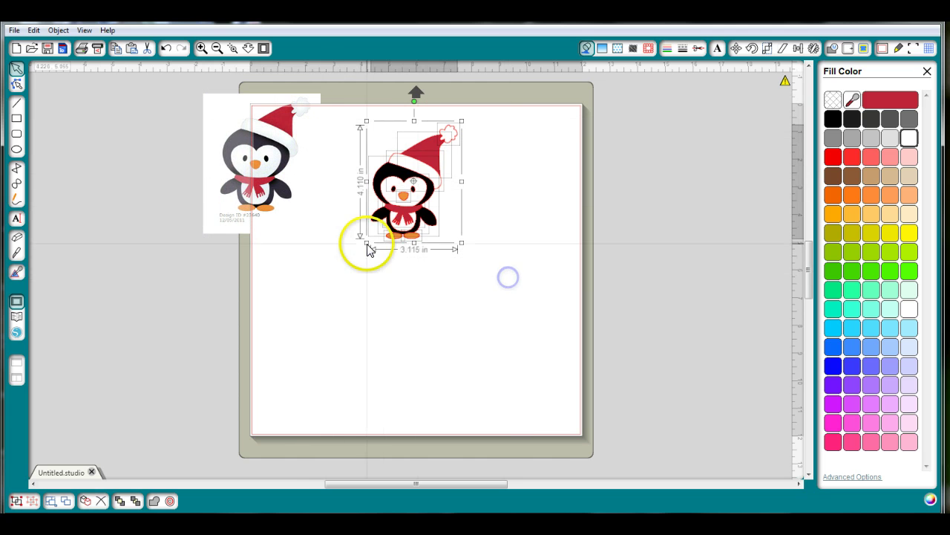
{"action": "right_click", "coordinate": [401, 191]}
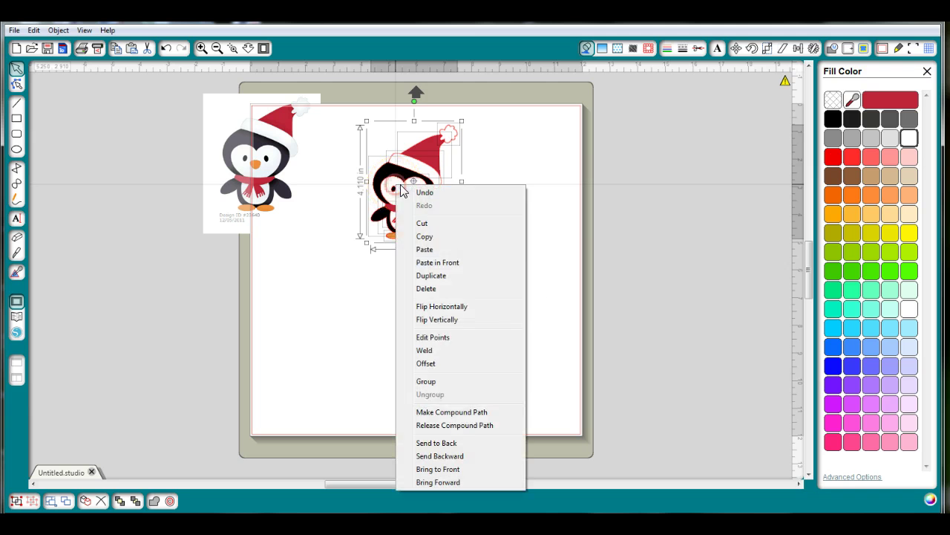
{"action": "left_click", "coordinate": [454, 385]}
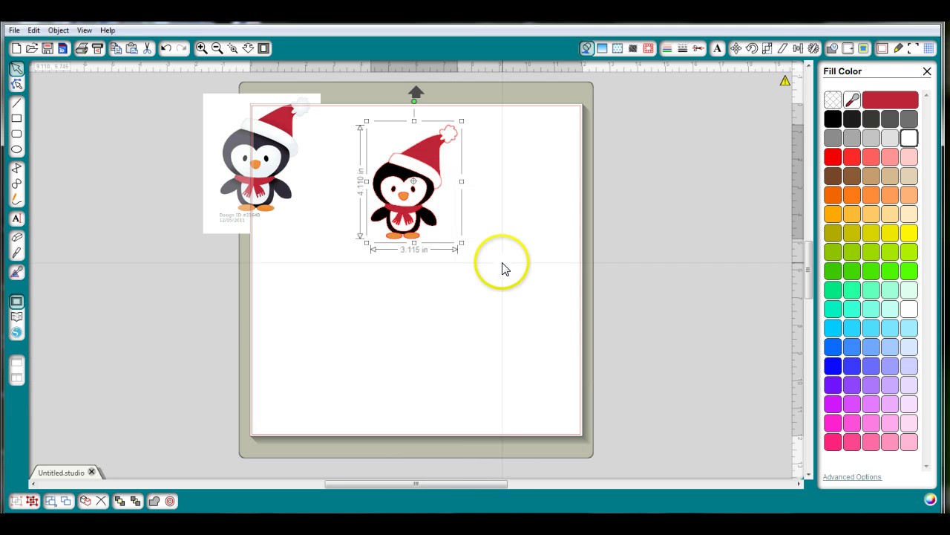
Step: Set the grouped penguin's cut style to No Cut
{"action": "left_click", "coordinate": [697, 48]}
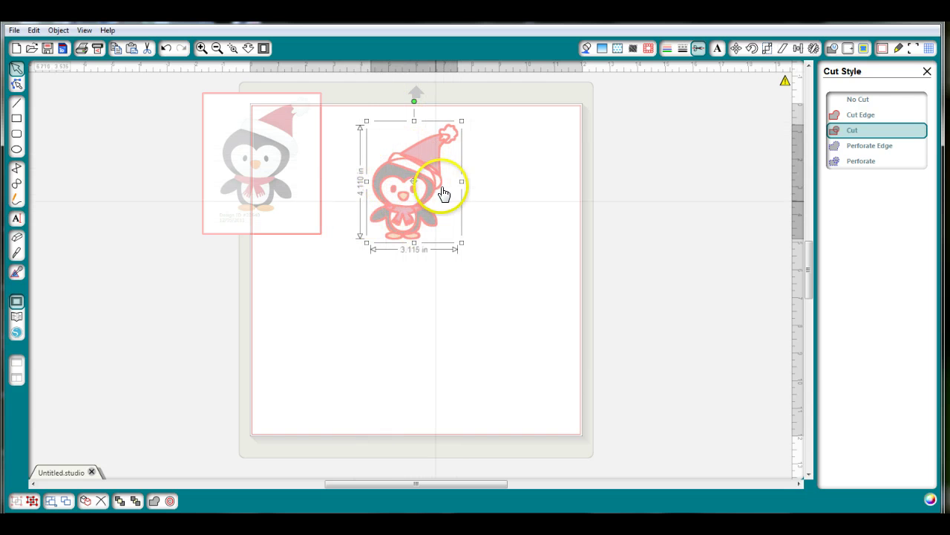
{"action": "left_click", "coordinate": [859, 102]}
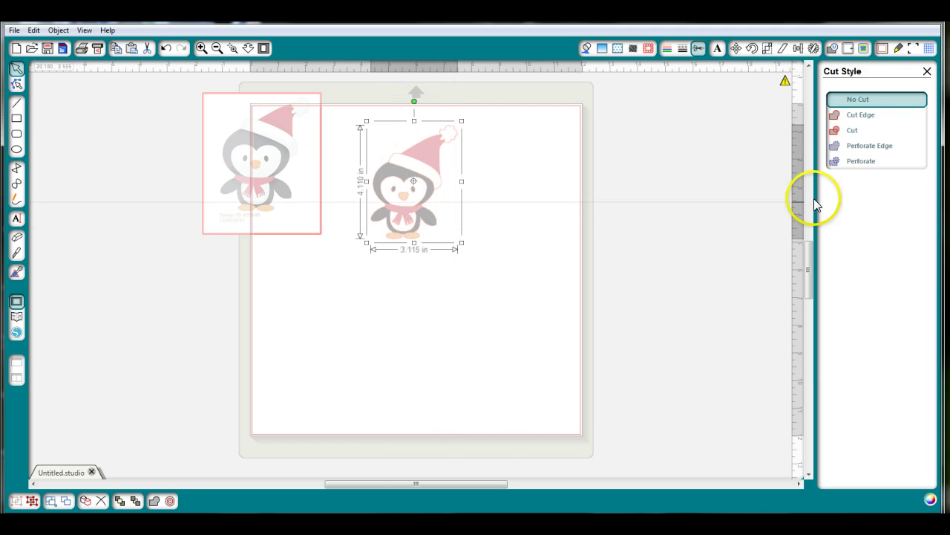
{"action": "left_click", "coordinate": [927, 72]}
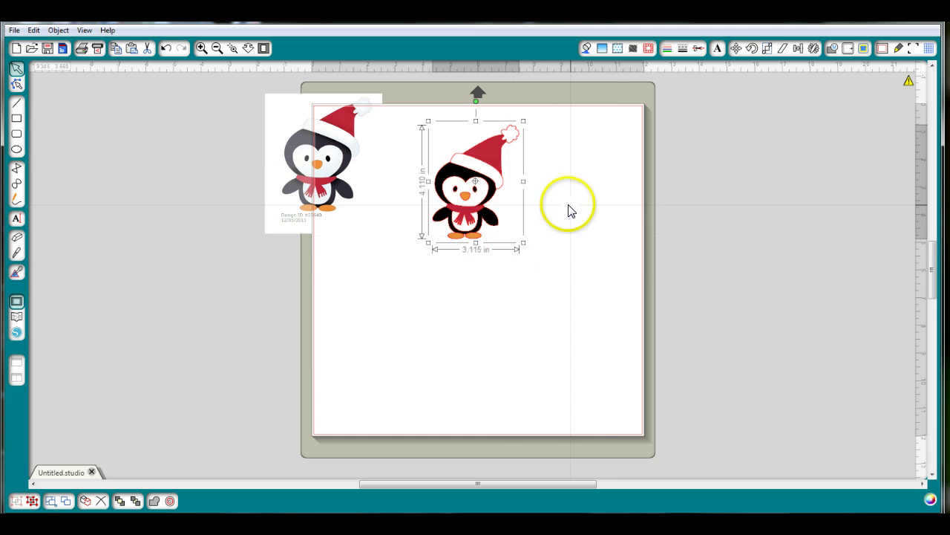
Step: Ungroup the penguin into its separate parts
{"action": "left_click", "coordinate": [568, 210]}
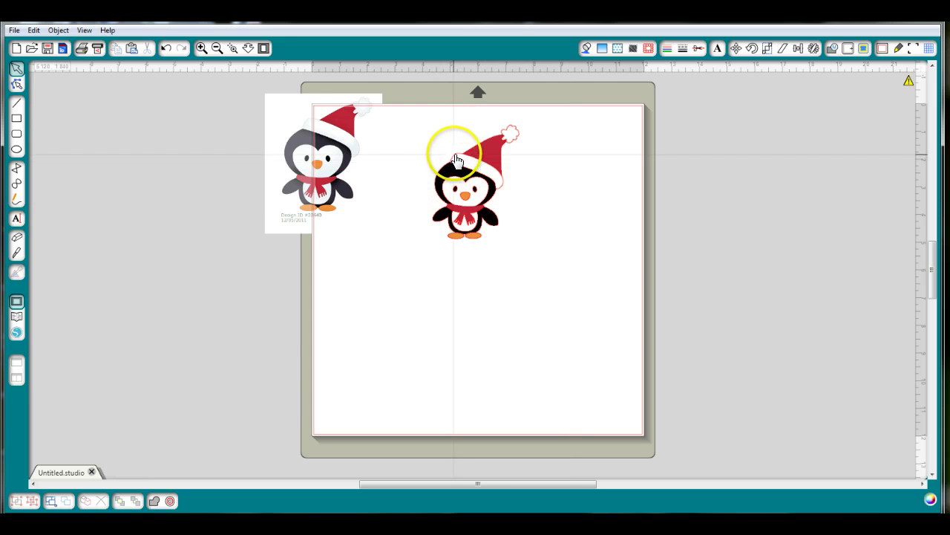
{"action": "left_click", "coordinate": [497, 191]}
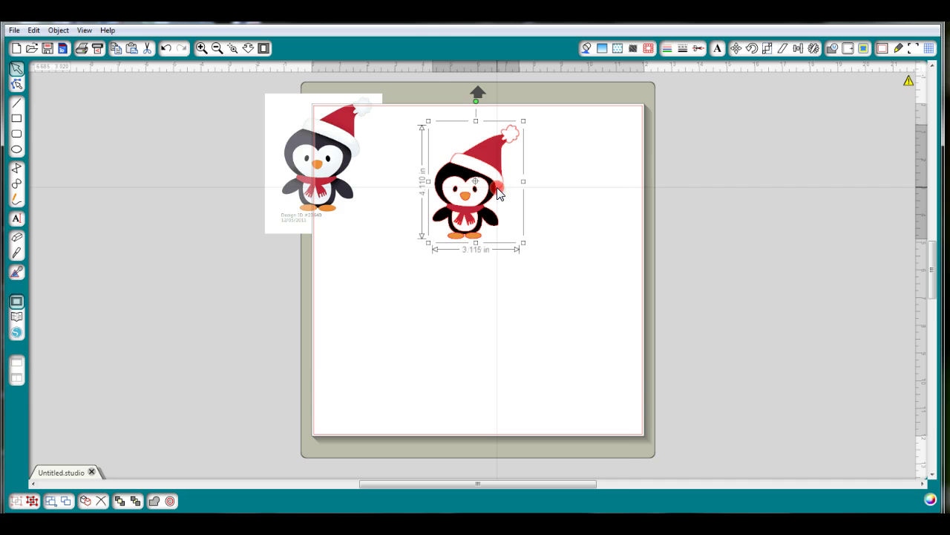
{"action": "right_click", "coordinate": [498, 192]}
{"action": "left_click", "coordinate": [547, 382]}
{"action": "left_click", "coordinate": [572, 276]}
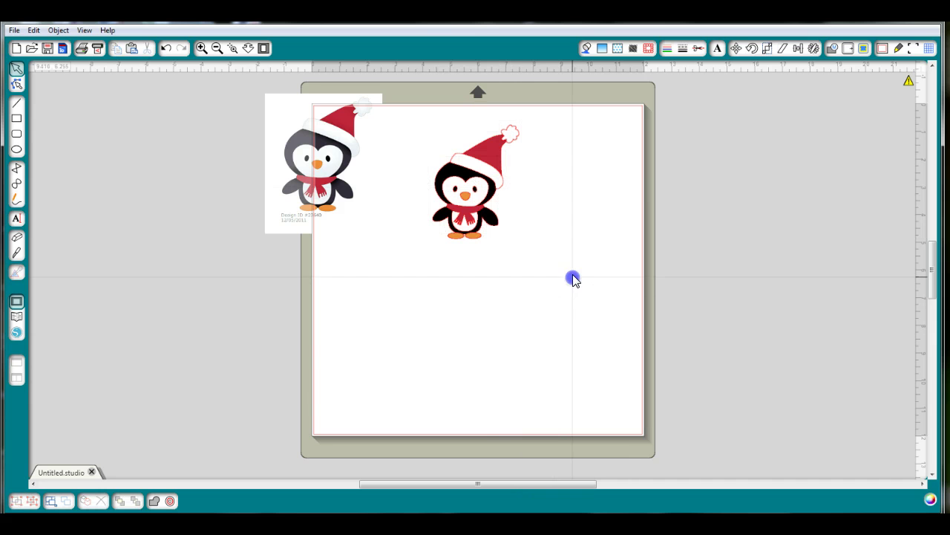
Step: Select the hat and pom-pom, then give the penguin's body part a white line colour
{"action": "left_click", "coordinate": [500, 186]}
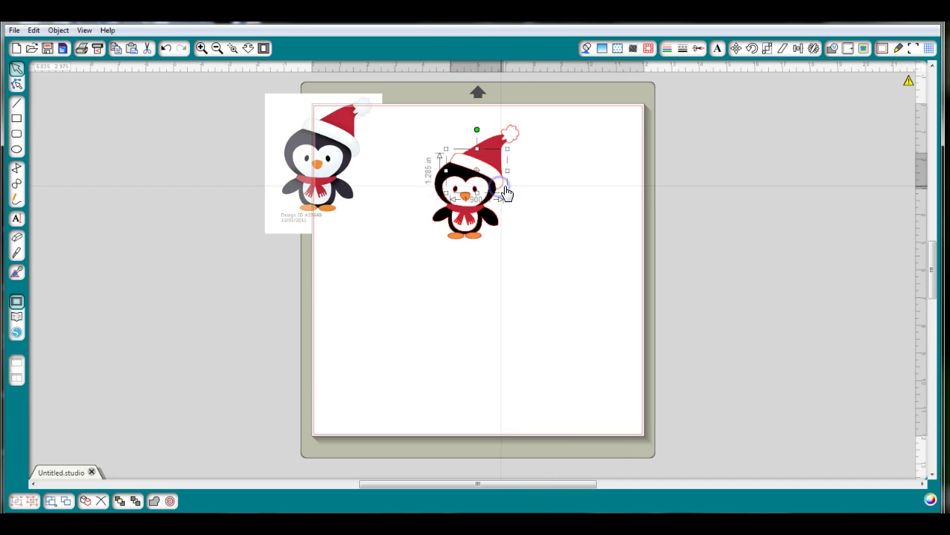
{"action": "mouse_move", "coordinate": [510, 192]}
{"action": "left_mouse_down"}
{"action": "mouse_move", "coordinate": [562, 149]}
{"action": "mouse_move", "coordinate": [541, 201]}
{"action": "mouse_move", "coordinate": [516, 168]}
{"action": "mouse_move", "coordinate": [517, 141]}
{"action": "left_mouse_up"}
{"action": "left_click", "coordinate": [518, 141], "text": "shift"}
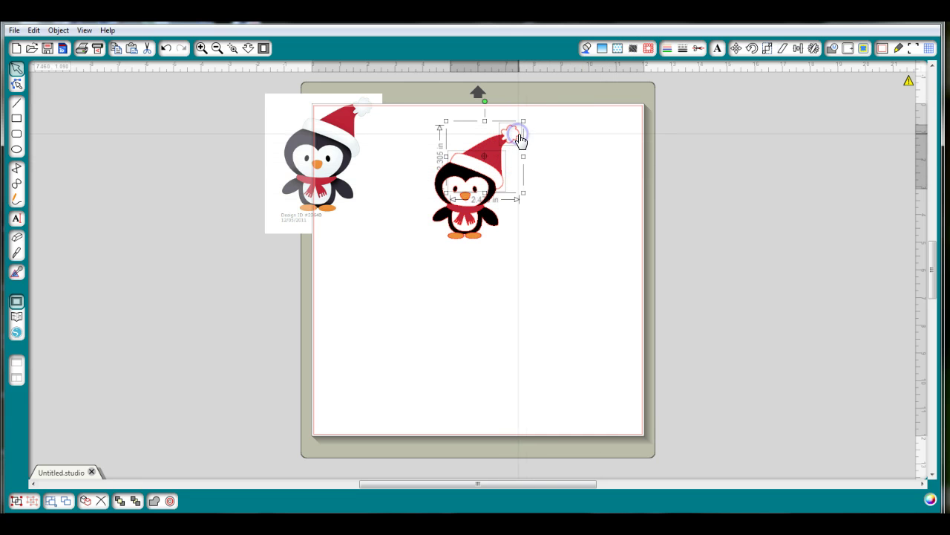
{"action": "left_click", "coordinate": [668, 49]}
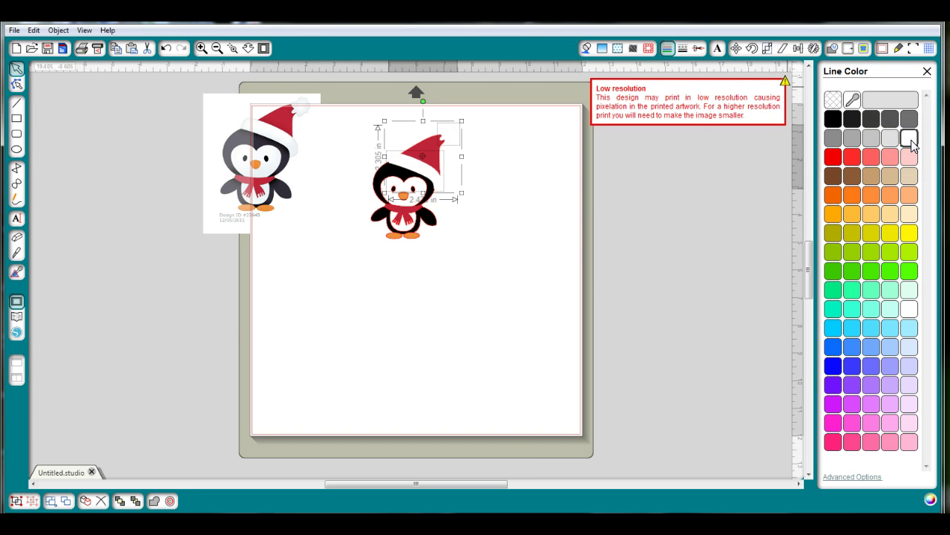
{"action": "left_click", "coordinate": [526, 233]}
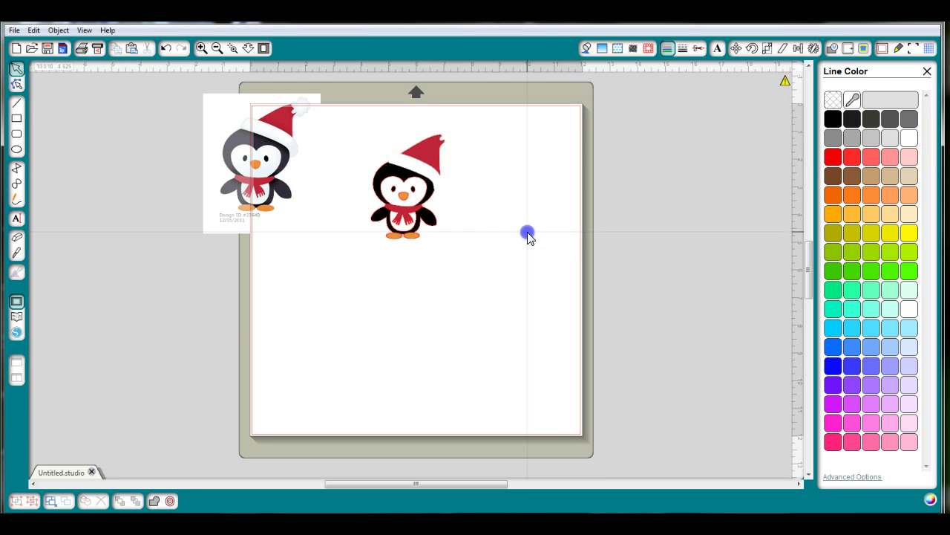
{"action": "left_click", "coordinate": [410, 235]}
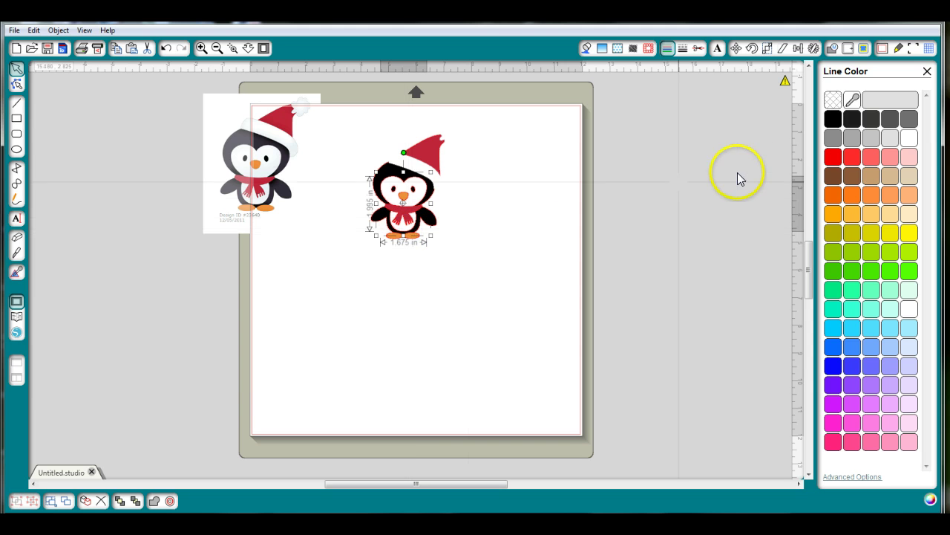
{"action": "left_click", "coordinate": [910, 137]}
{"action": "left_click", "coordinate": [392, 261]}
Step: Give the feet an orange line colour sampled from the beak
{"action": "left_click", "coordinate": [417, 244]}
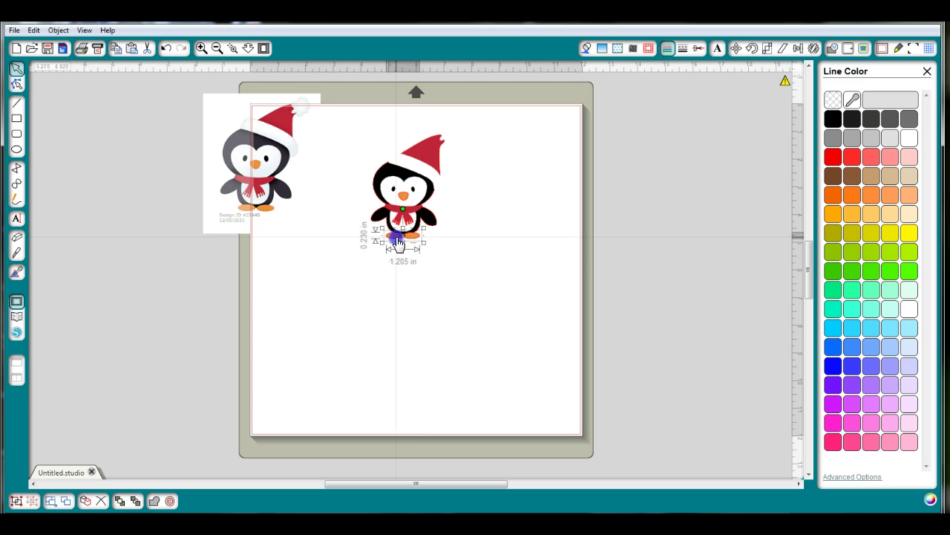
{"action": "left_click", "coordinate": [406, 201]}
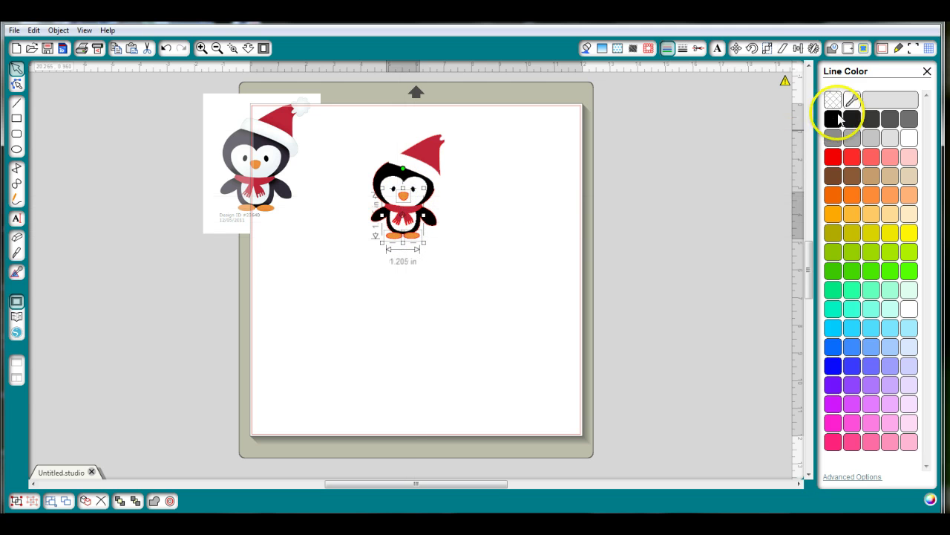
{"action": "left_click", "coordinate": [403, 194]}
{"action": "left_click", "coordinate": [509, 210]}
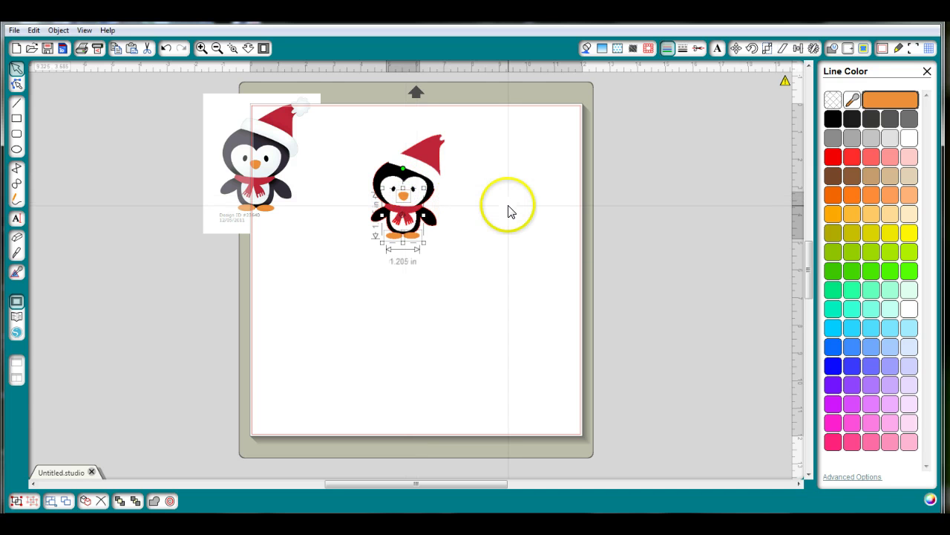
{"action": "left_click", "coordinate": [454, 254]}
Step: Make the body's line colour black and select all penguin parts for regrouping
{"action": "left_click", "coordinate": [436, 233]}
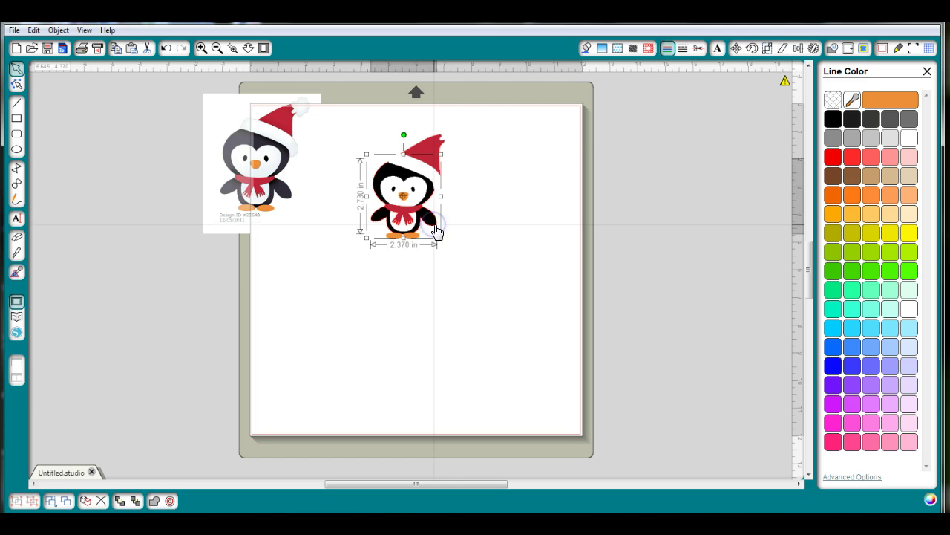
{"action": "left_click", "coordinate": [833, 120]}
{"action": "left_click", "coordinate": [541, 206]}
{"action": "left_click_drag", "start_coordinate": [533, 257], "coordinate": [395, 110]}
{"action": "right_click", "coordinate": [387, 147]}
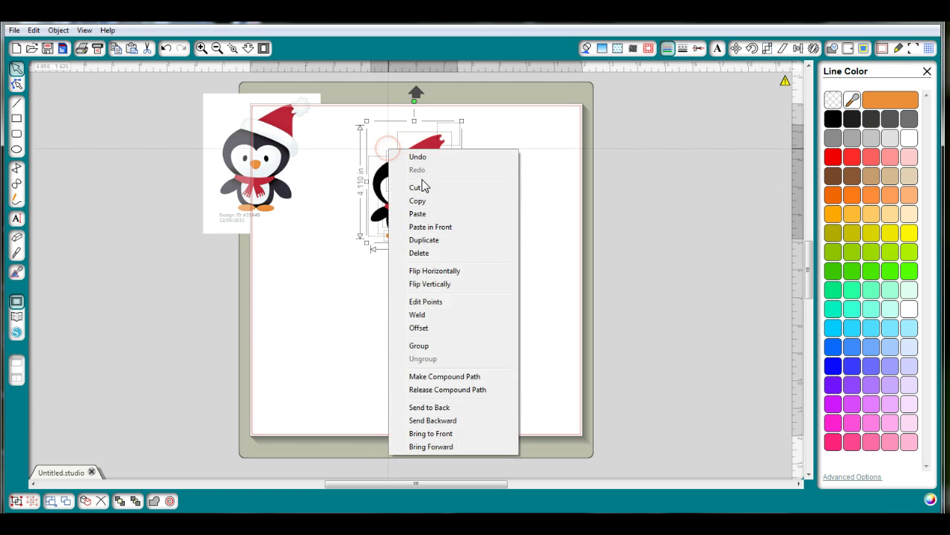
Step: Group the penguin parts into one 3.115 × 4.110 in object set to No Cut
{"action": "left_click", "coordinate": [420, 346]}
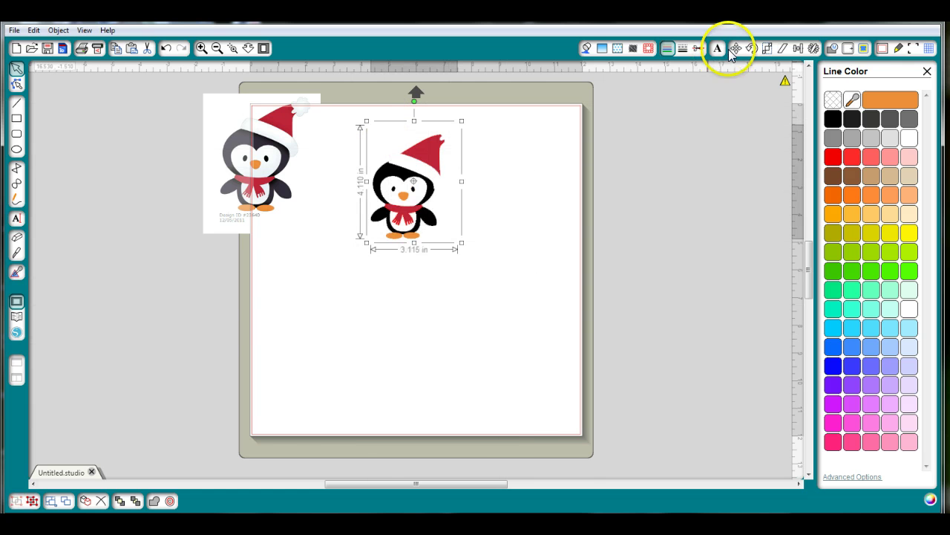
{"action": "left_click", "coordinate": [698, 49]}
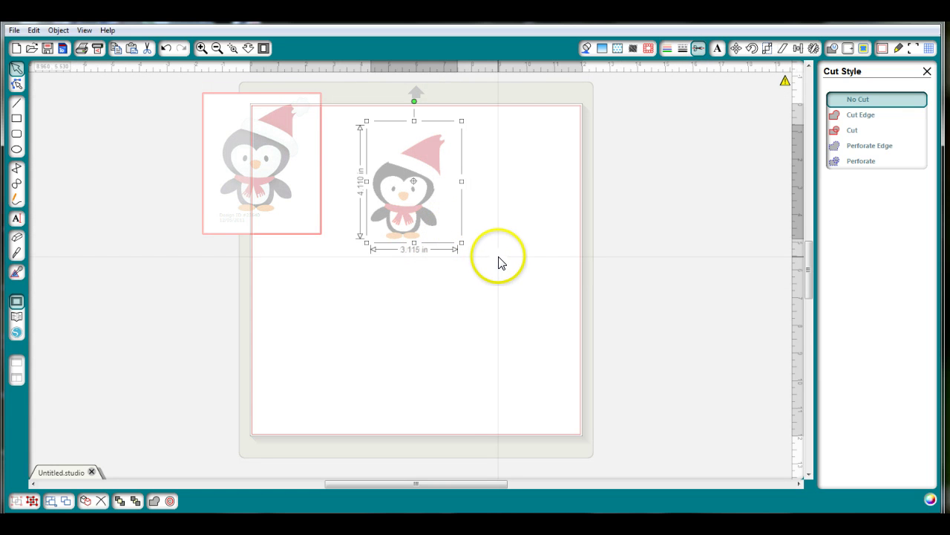
{"action": "left_click", "coordinate": [927, 71]}
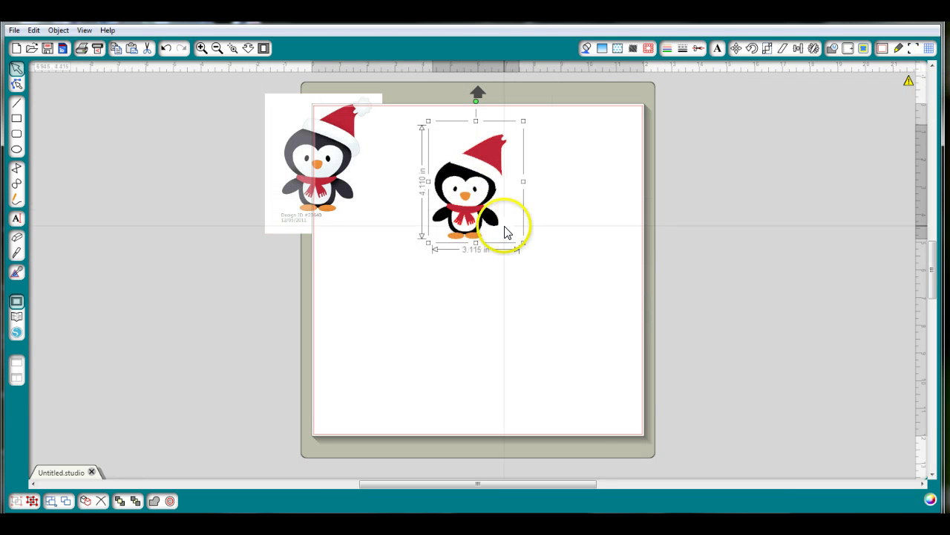
Step: Move the penguin down toward the middle of the mat
{"action": "left_click", "coordinate": [606, 212]}
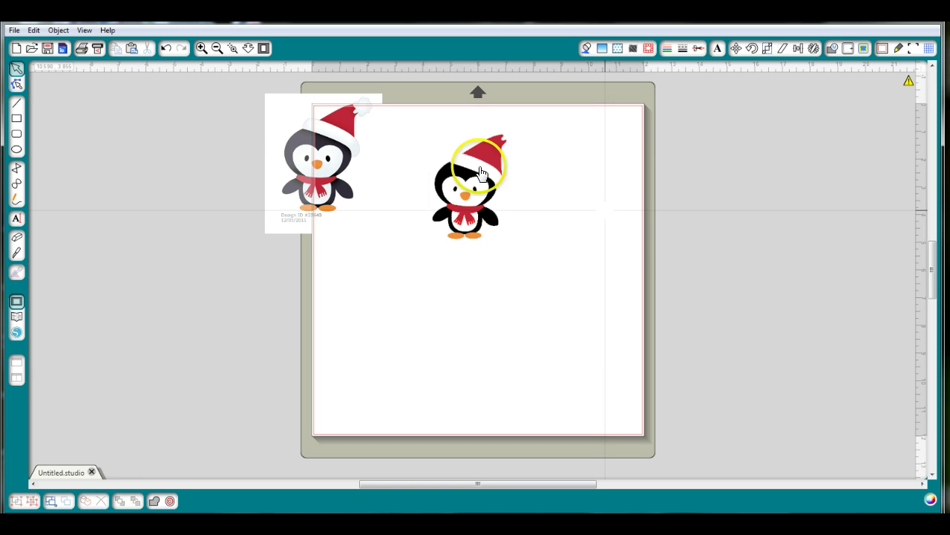
{"action": "left_click_drag", "start_coordinate": [484, 170], "coordinate": [461, 226]}
{"action": "left_click", "coordinate": [609, 261]}
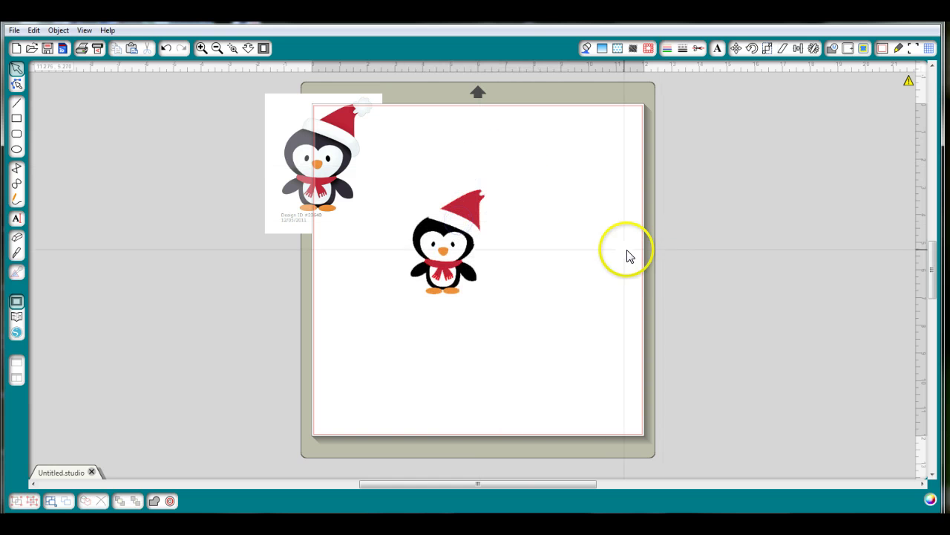